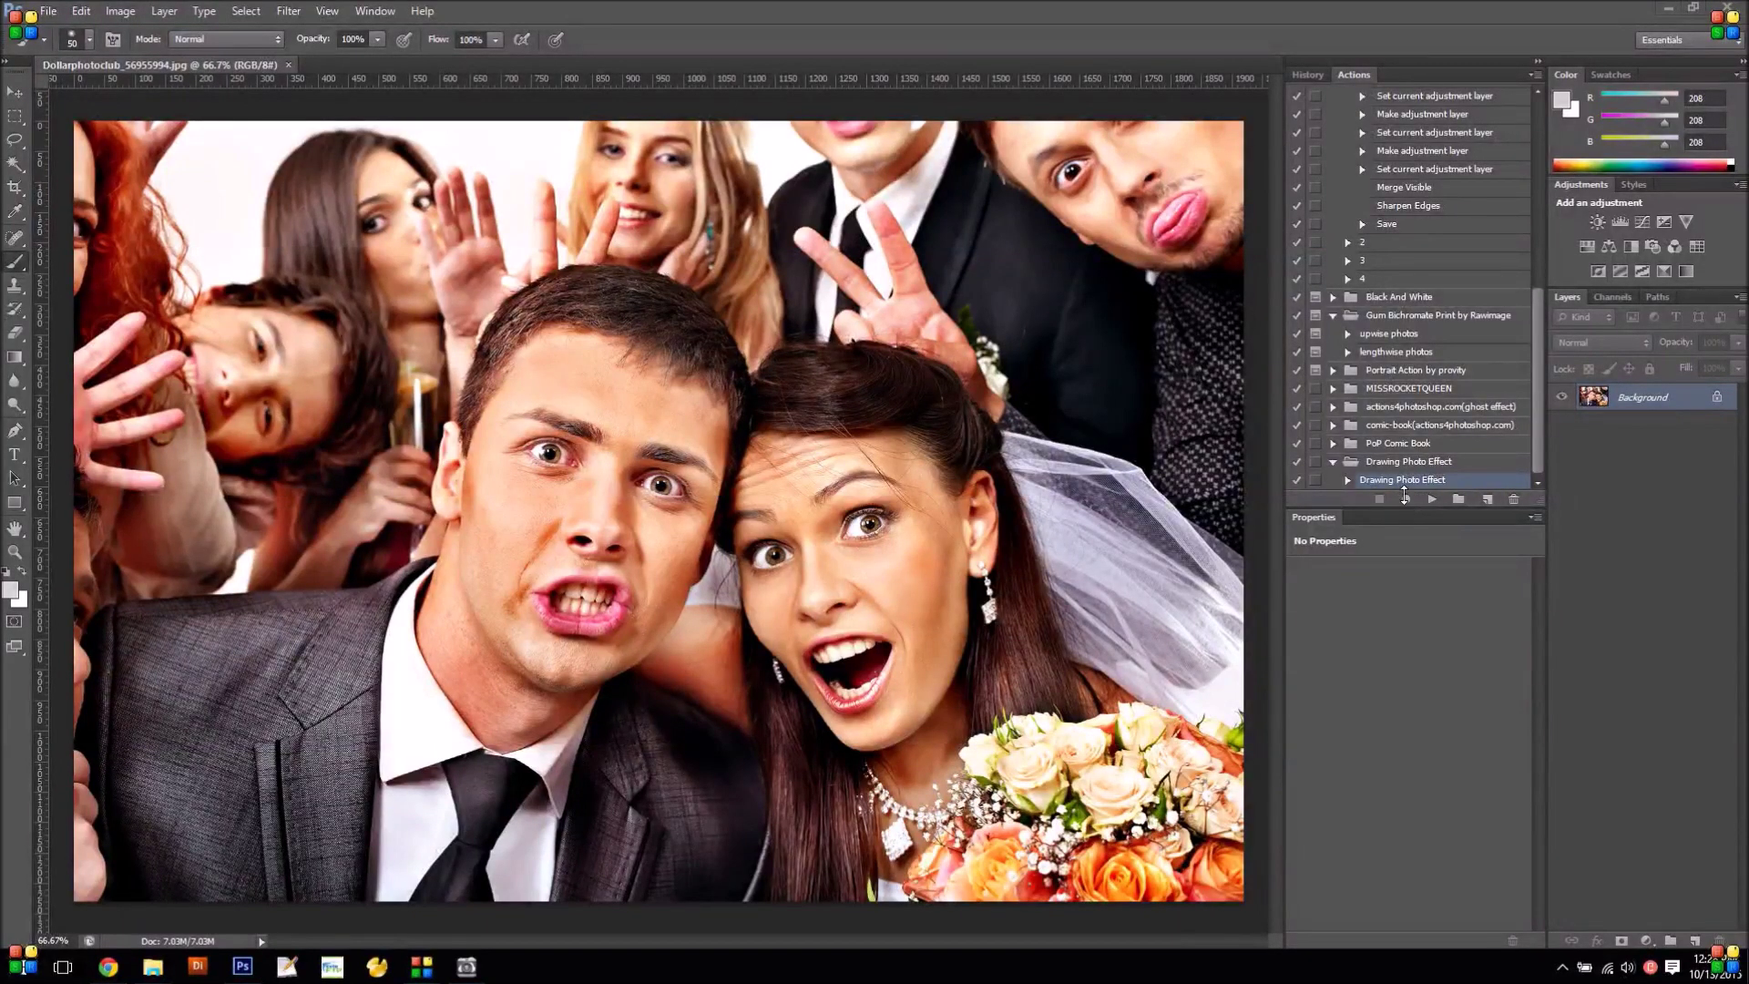
Play the Drawing Photo Effect action to turn the wedding photo into a painted sketch
left_click(1434, 499)
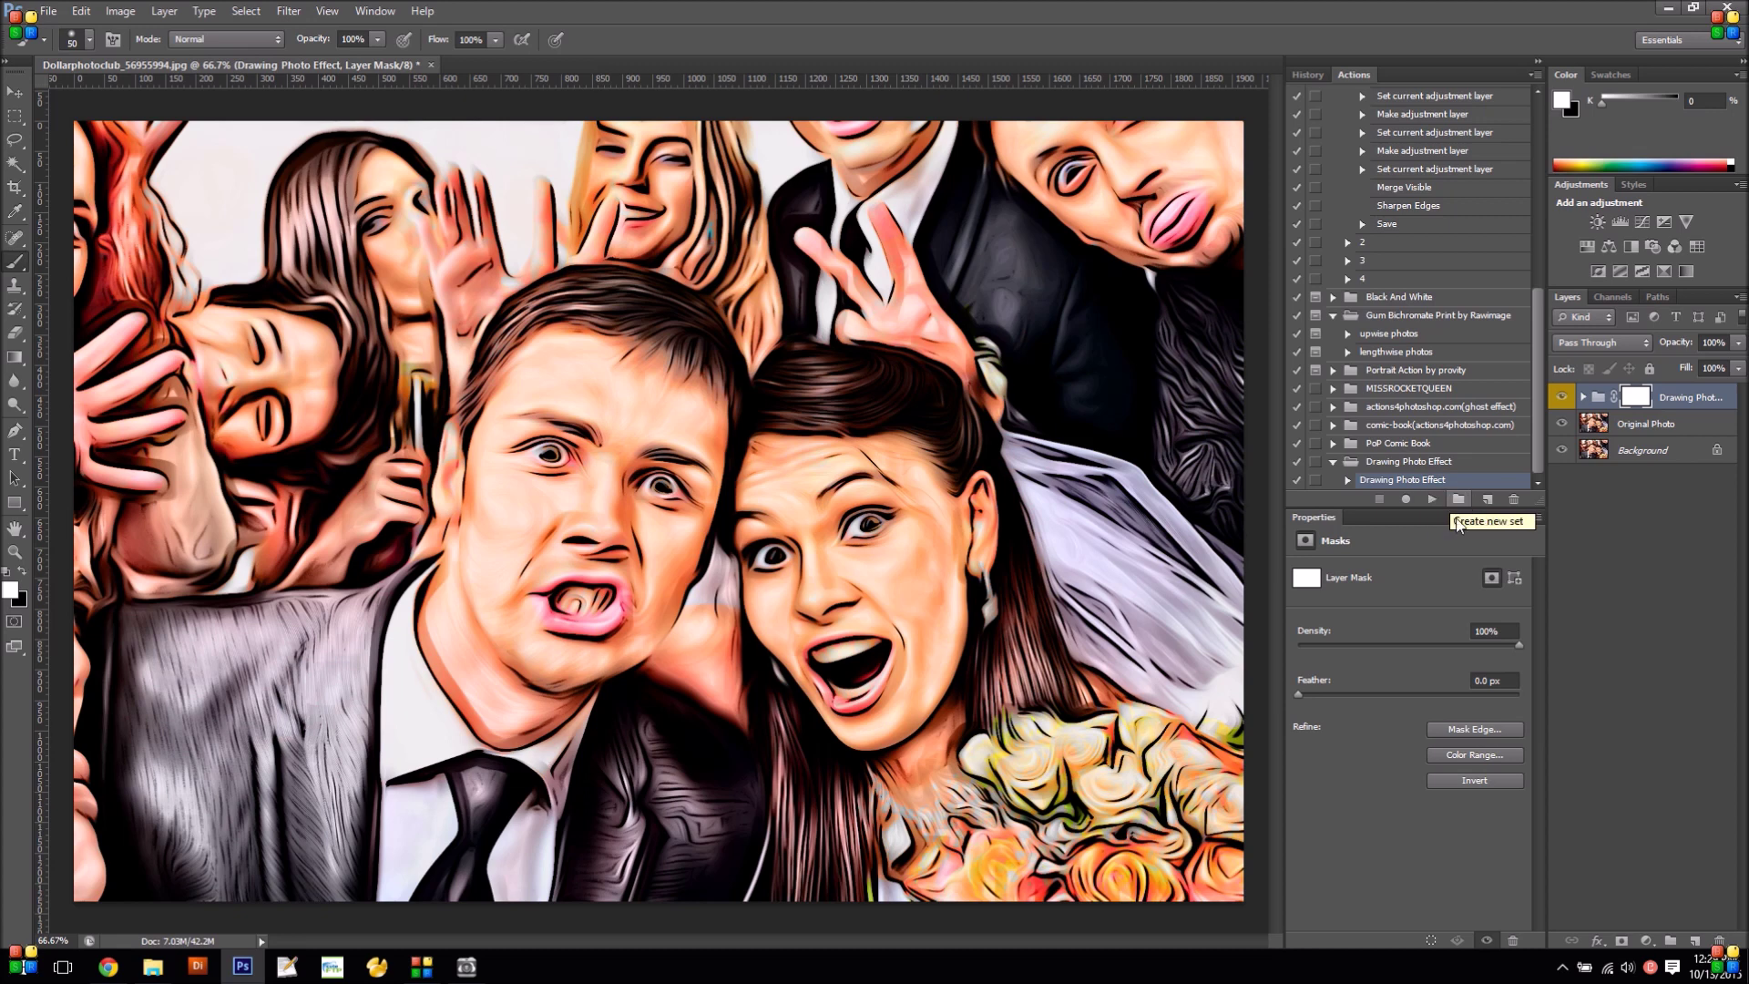
Start recording new steps after the Drawing Photo Effect action's final Make step
left_click(1348, 482)
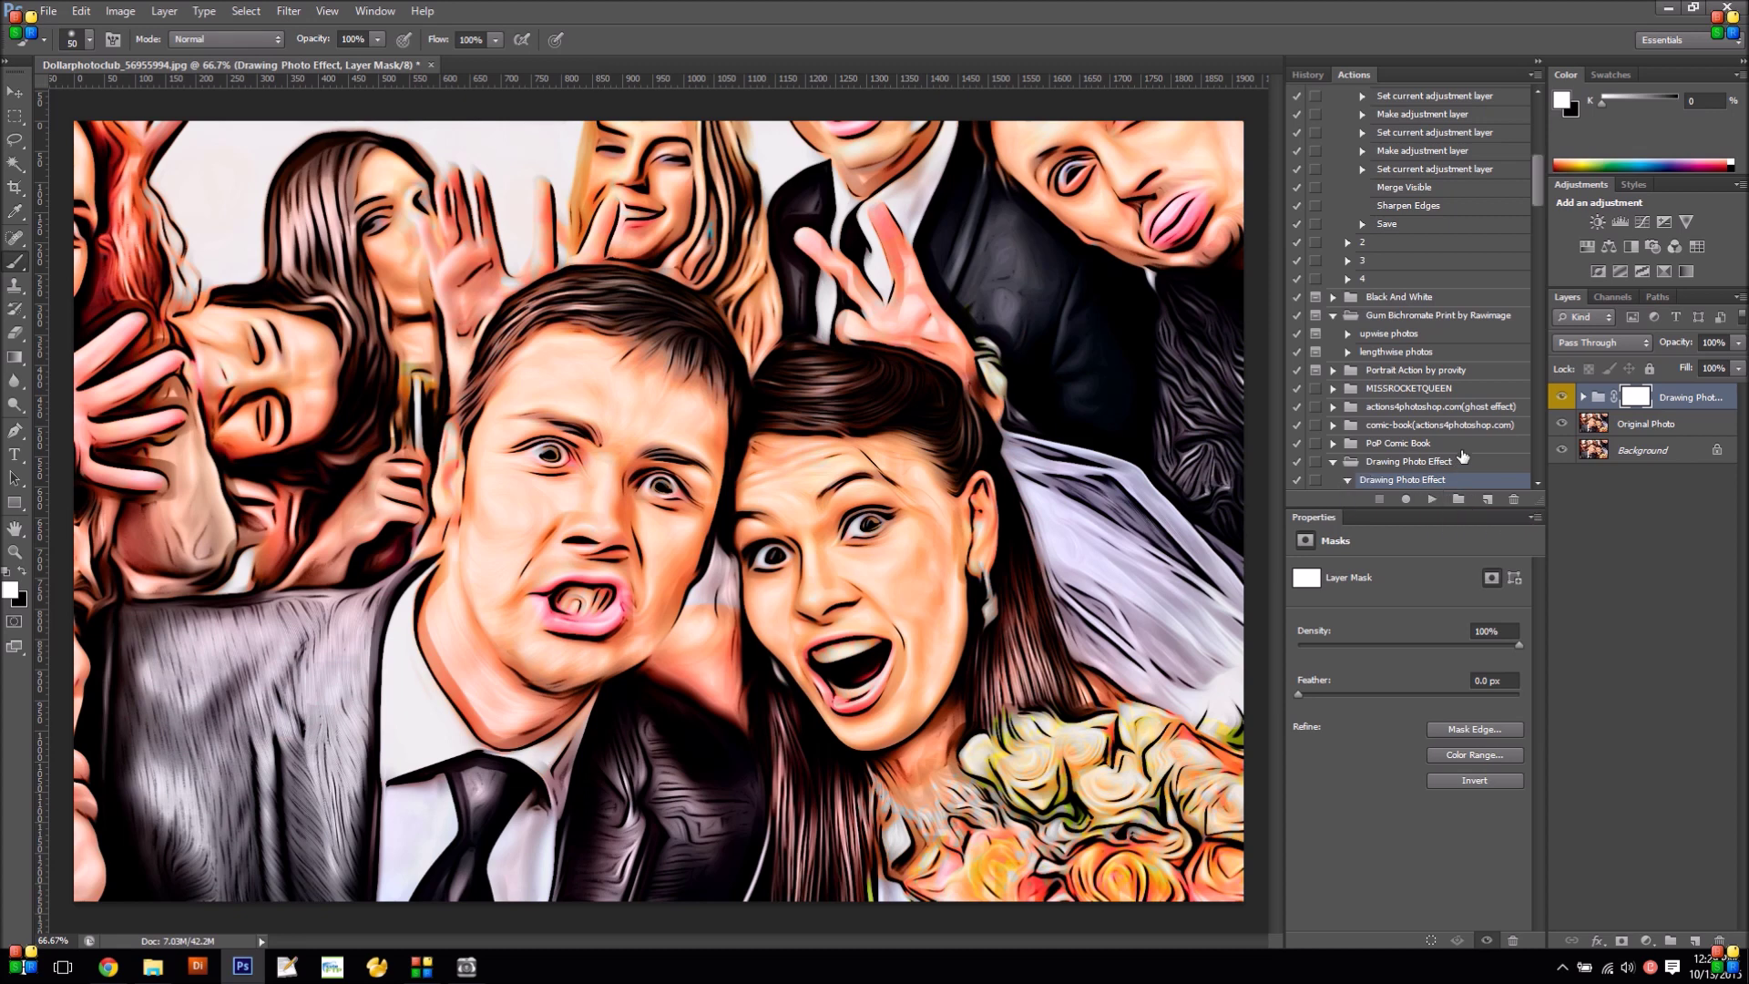
scroll(1537, 250, "down", 7)
scroll(1537, 251, "down", 10)
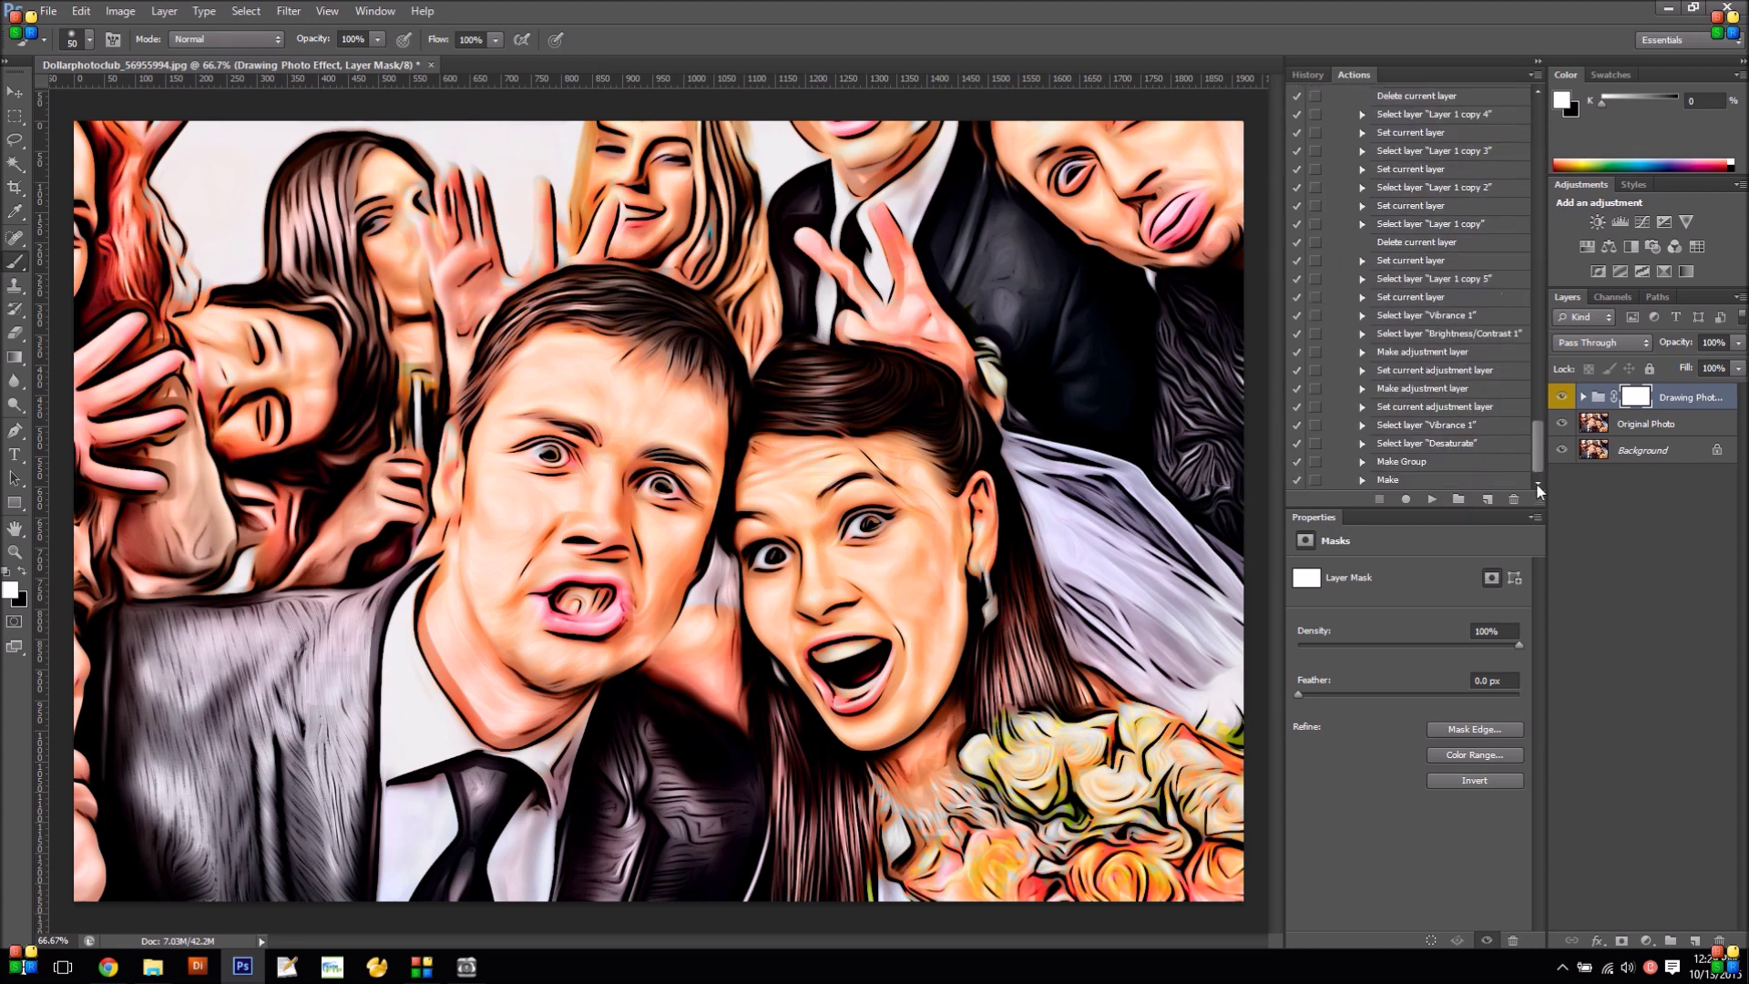
left_click(1386, 482)
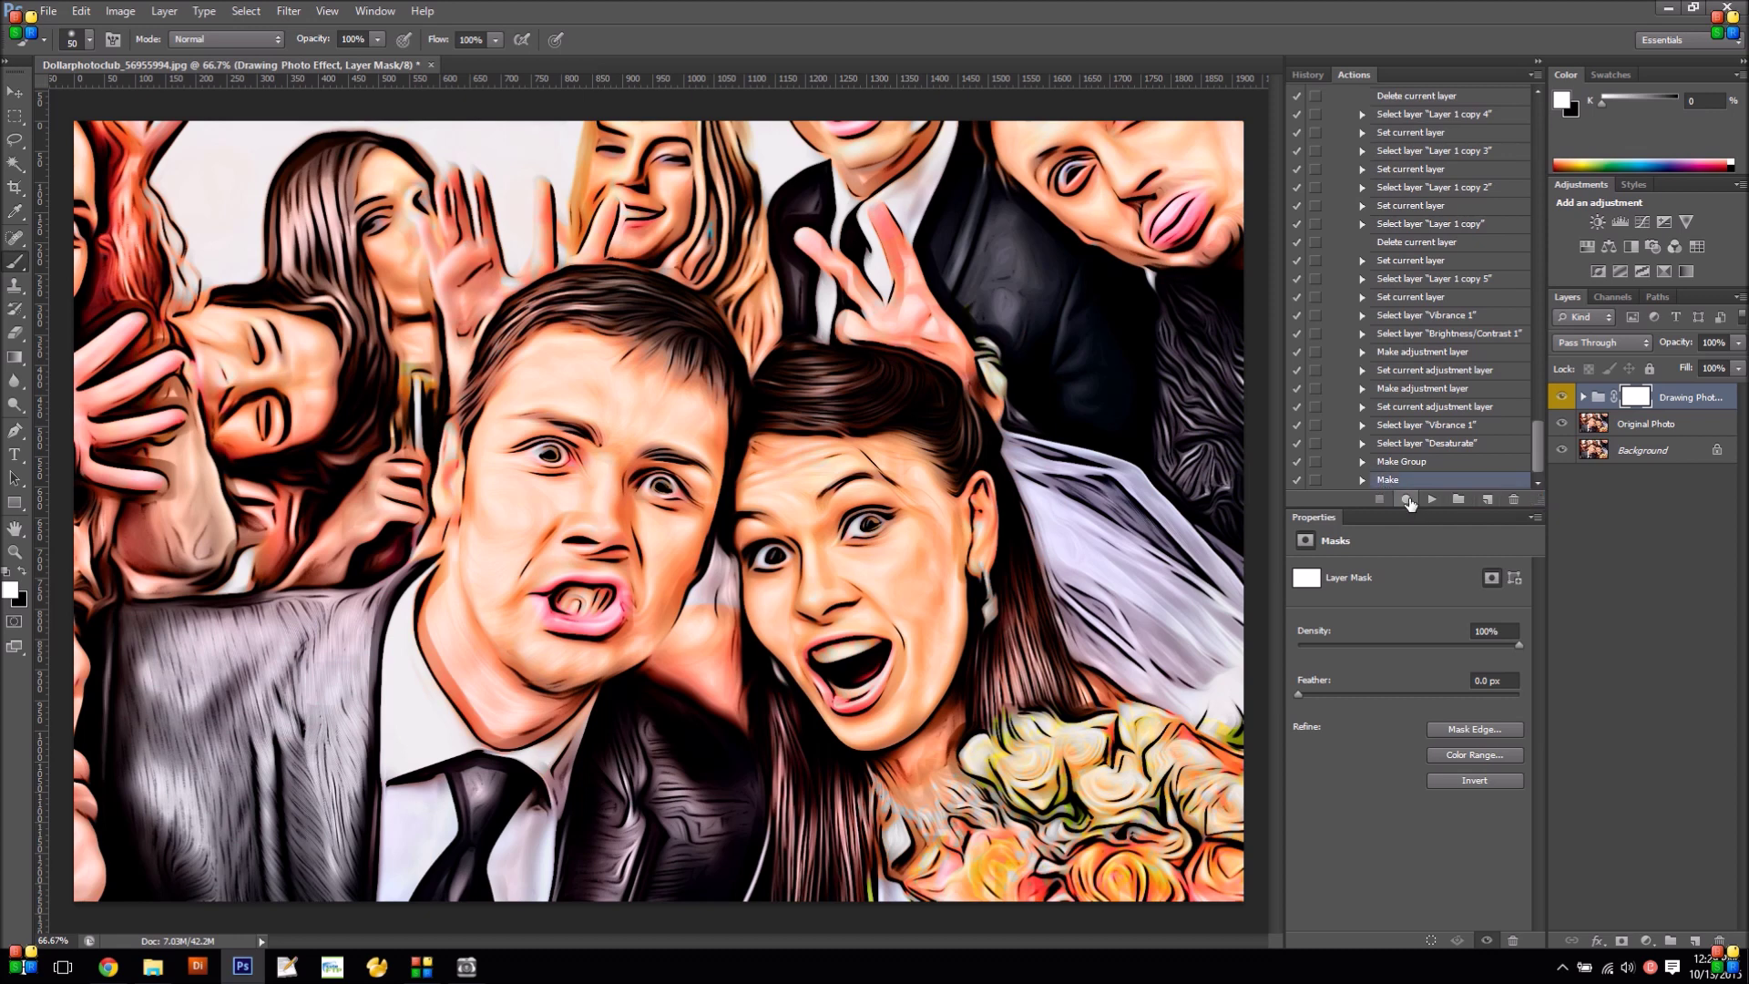
left_click(1407, 501)
left_click(48, 11)
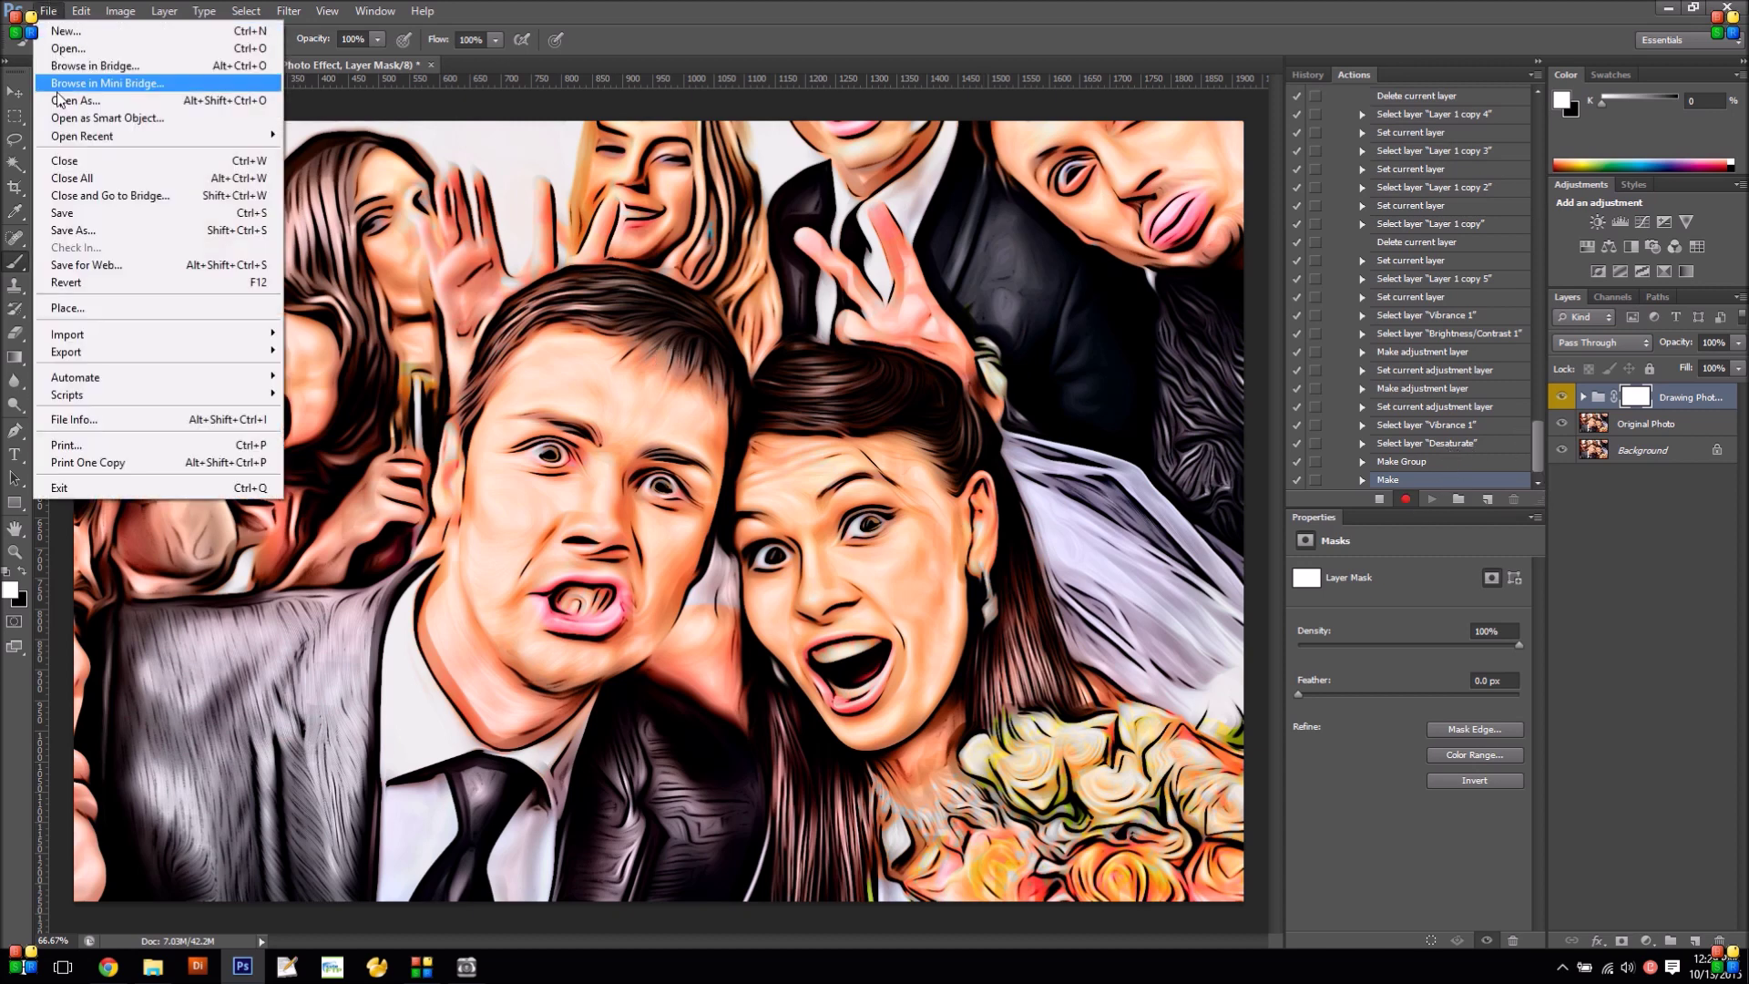
Save the image as test.jpg in temp, replacing the existing file with default JPEG options
left_click(73, 230)
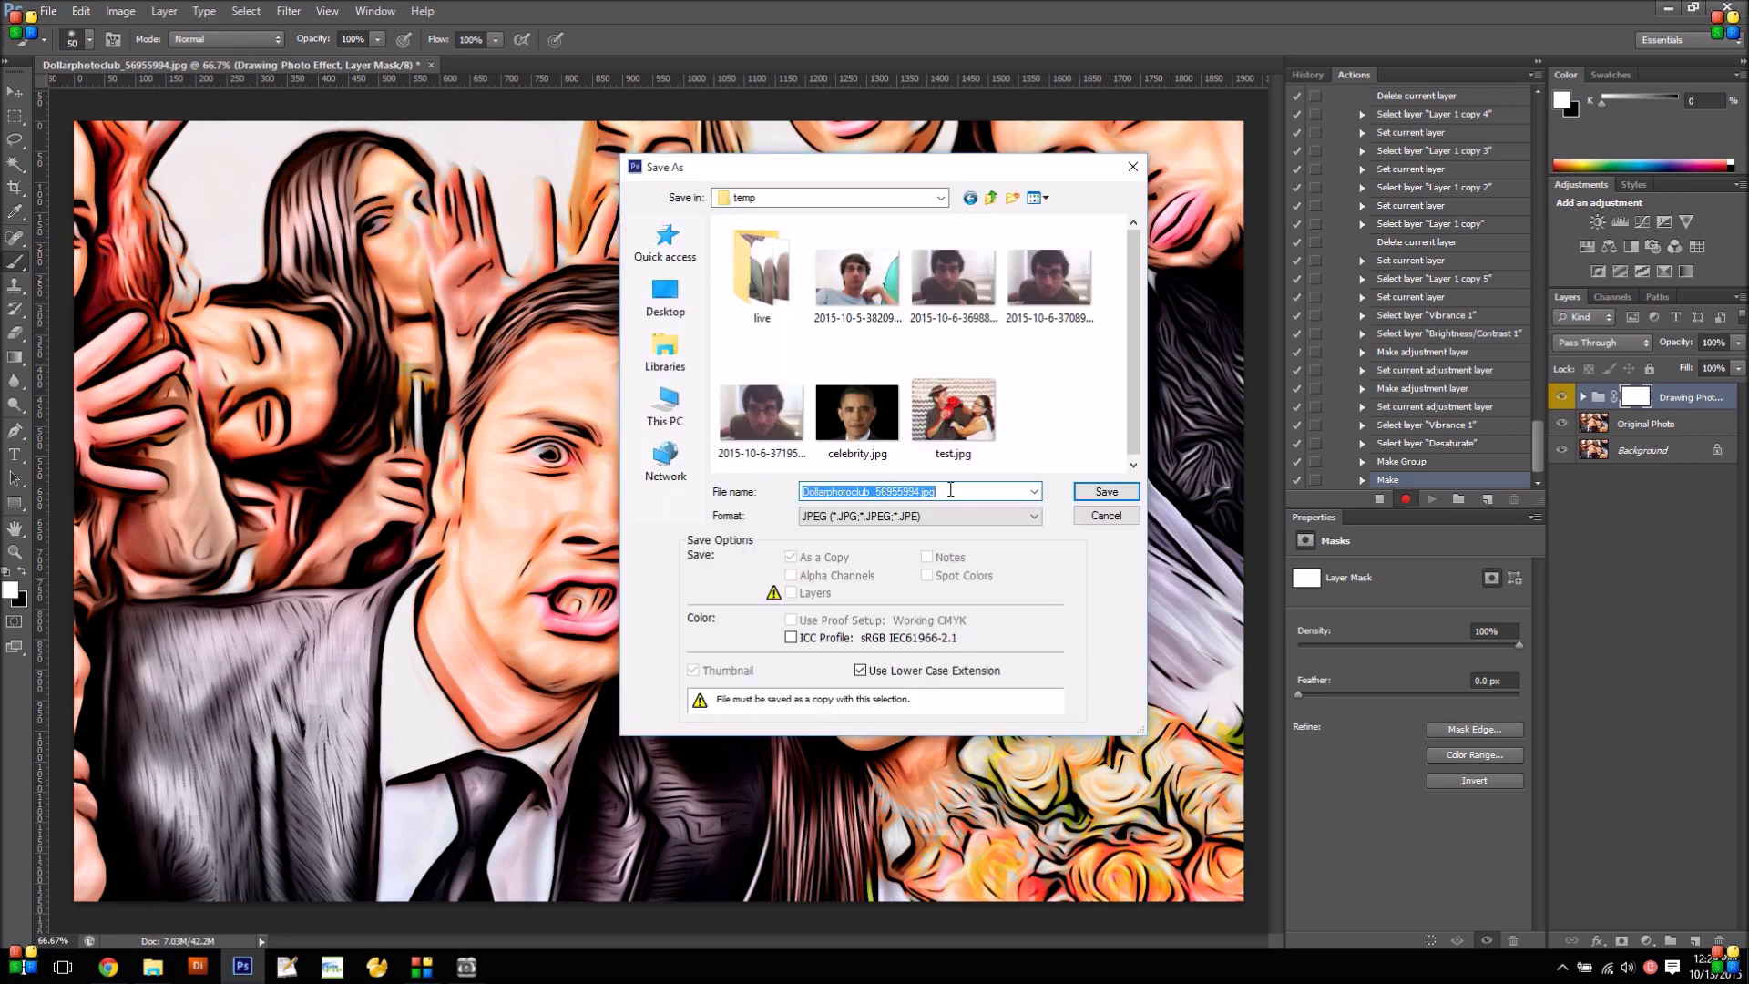
type("test")
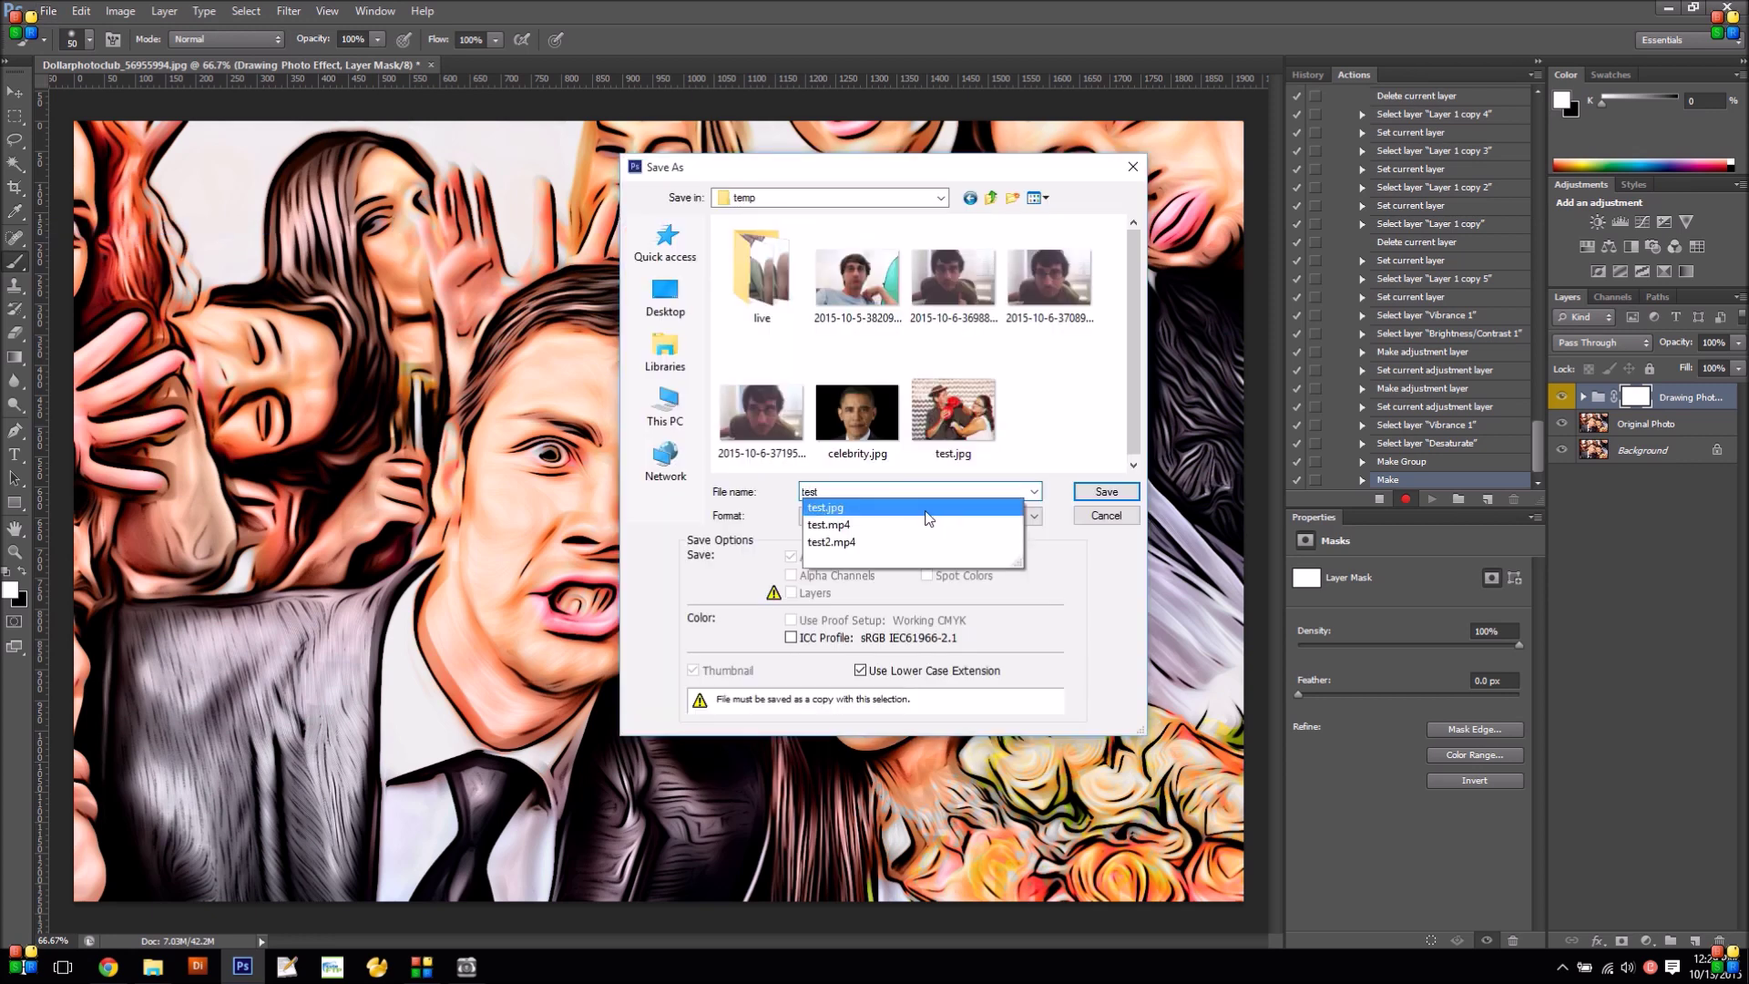
left_click(885, 508)
left_click(1104, 493)
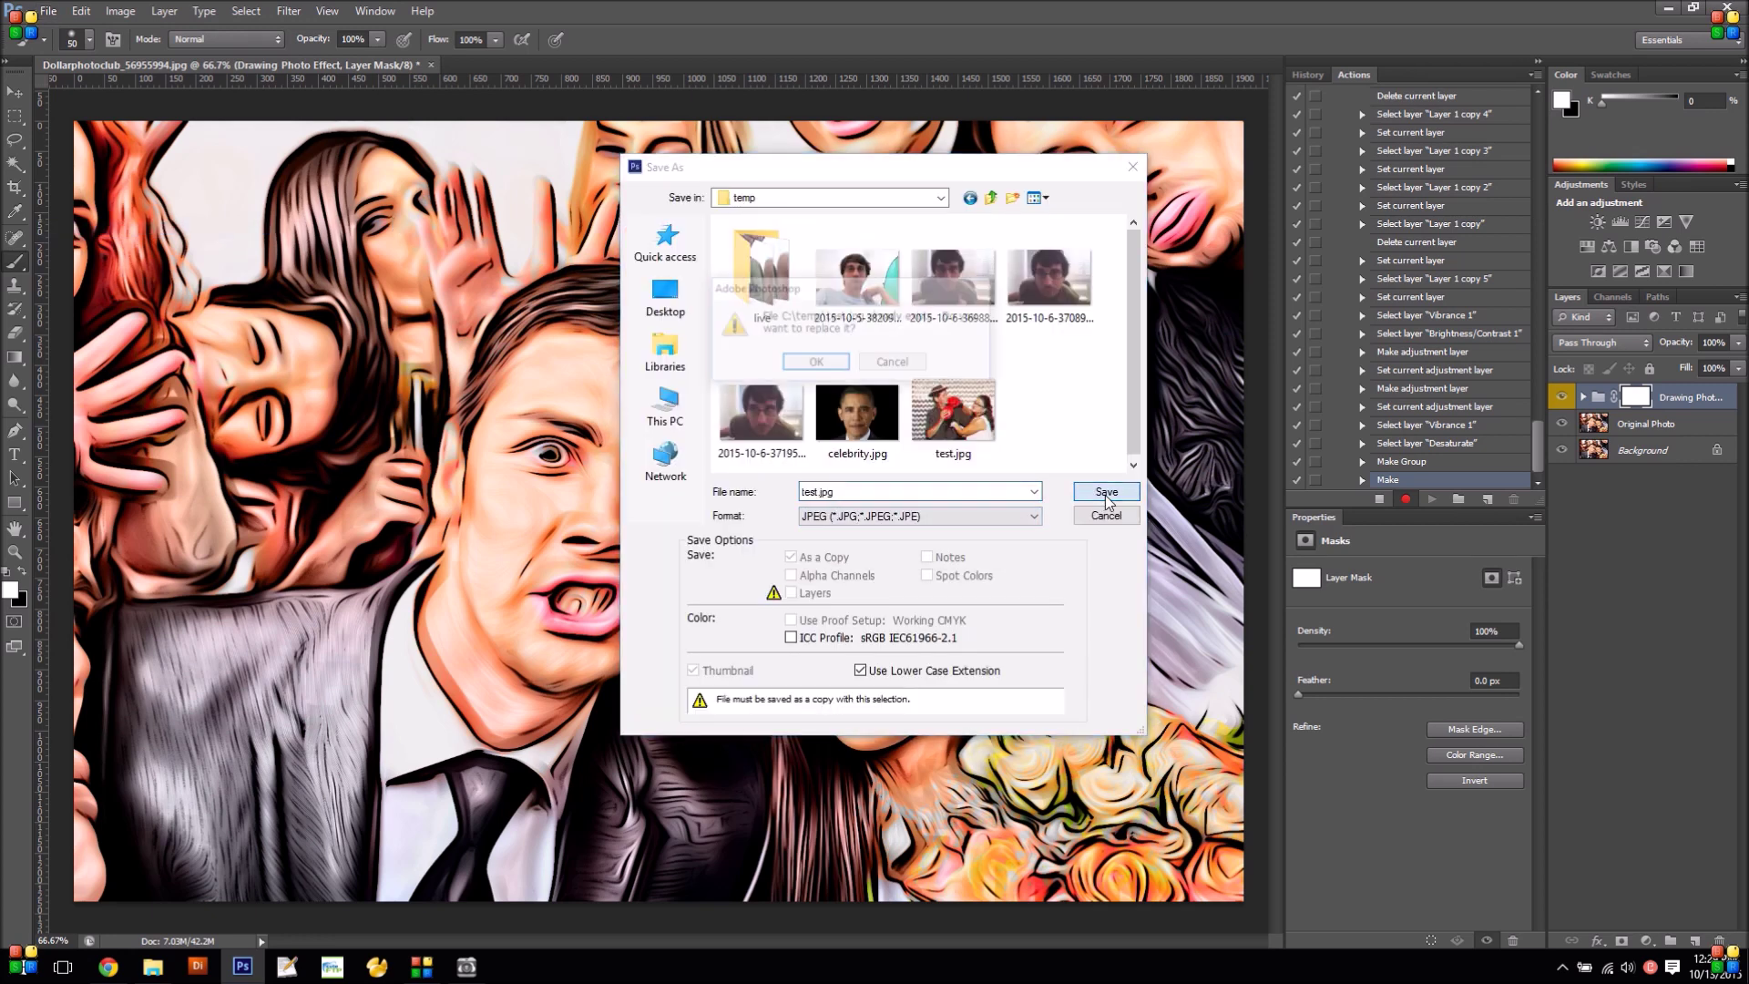
left_click(831, 362)
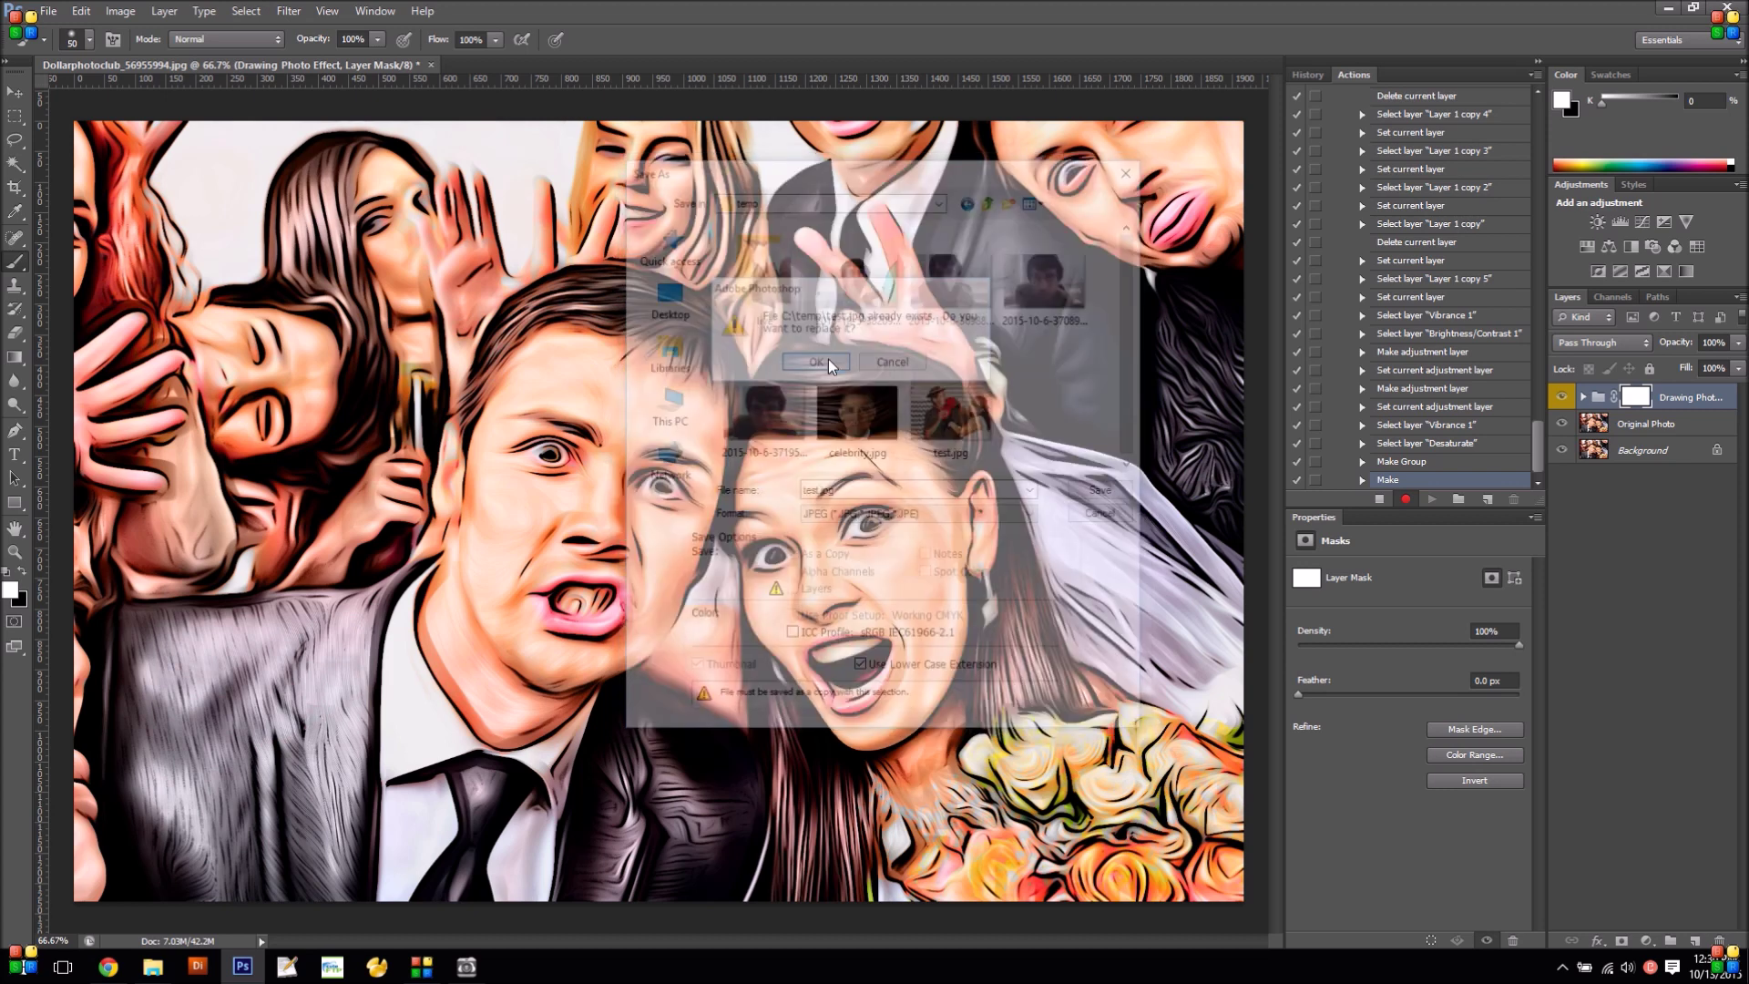
left_click(981, 298)
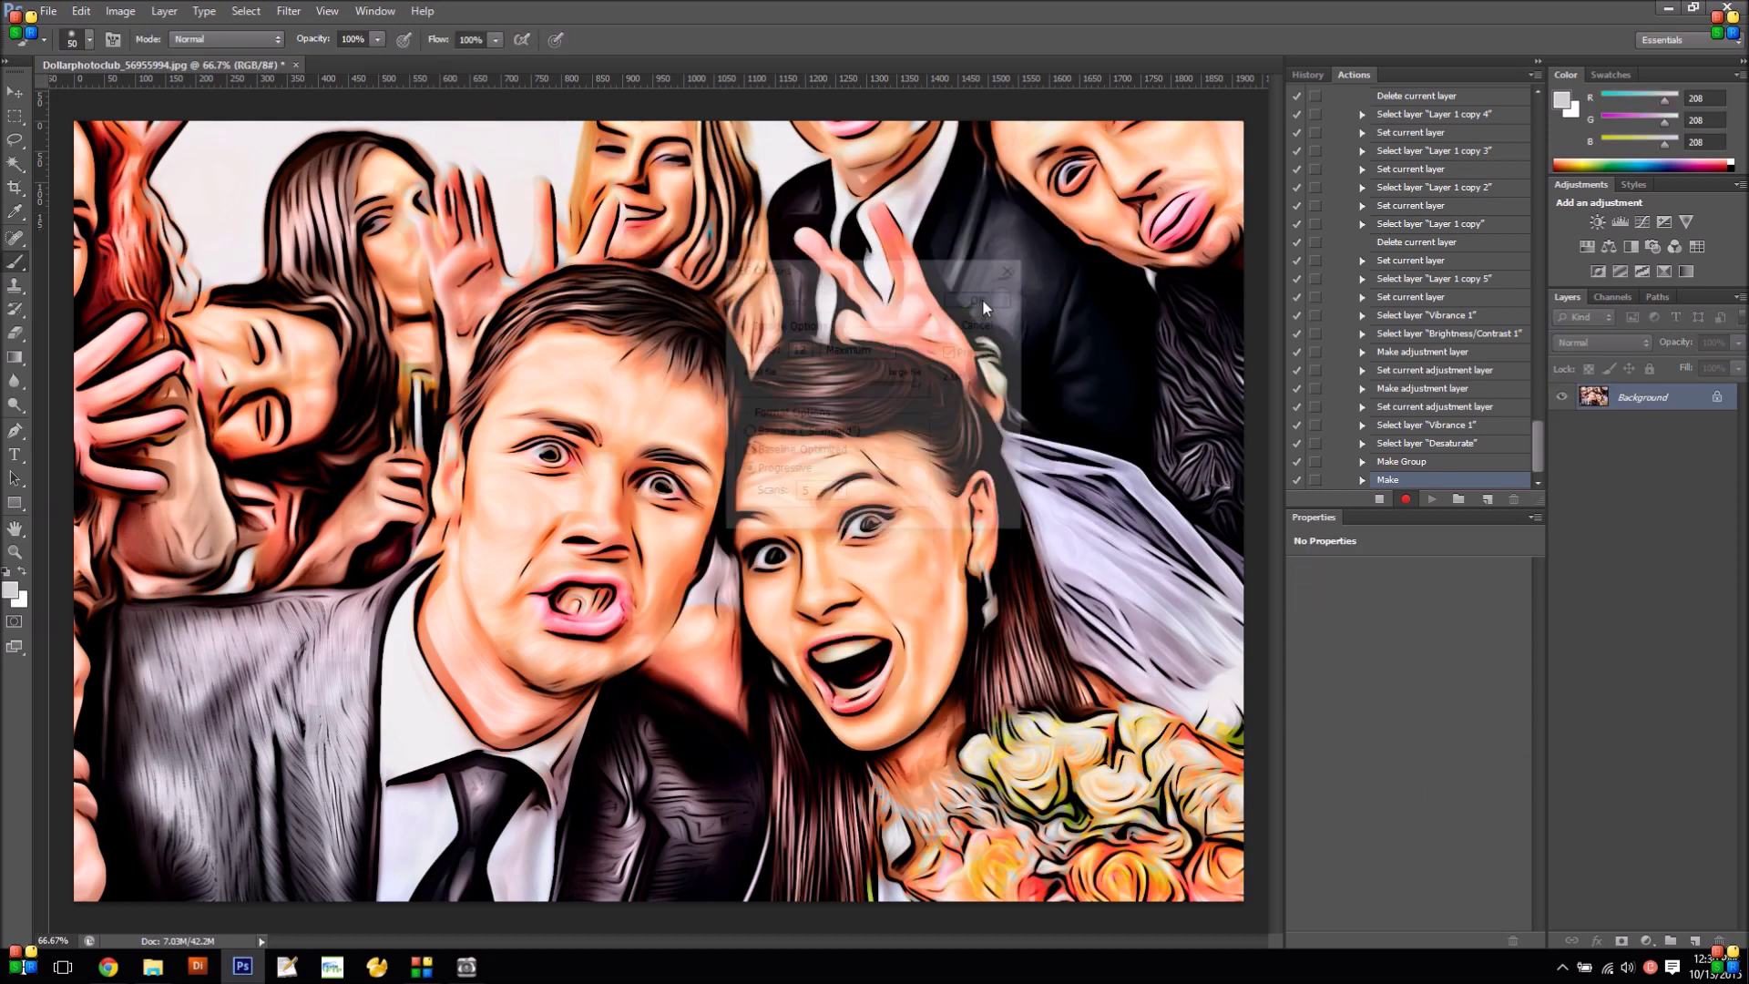
Stop recording the action and close the photo without saving changes
left_click(1378, 500)
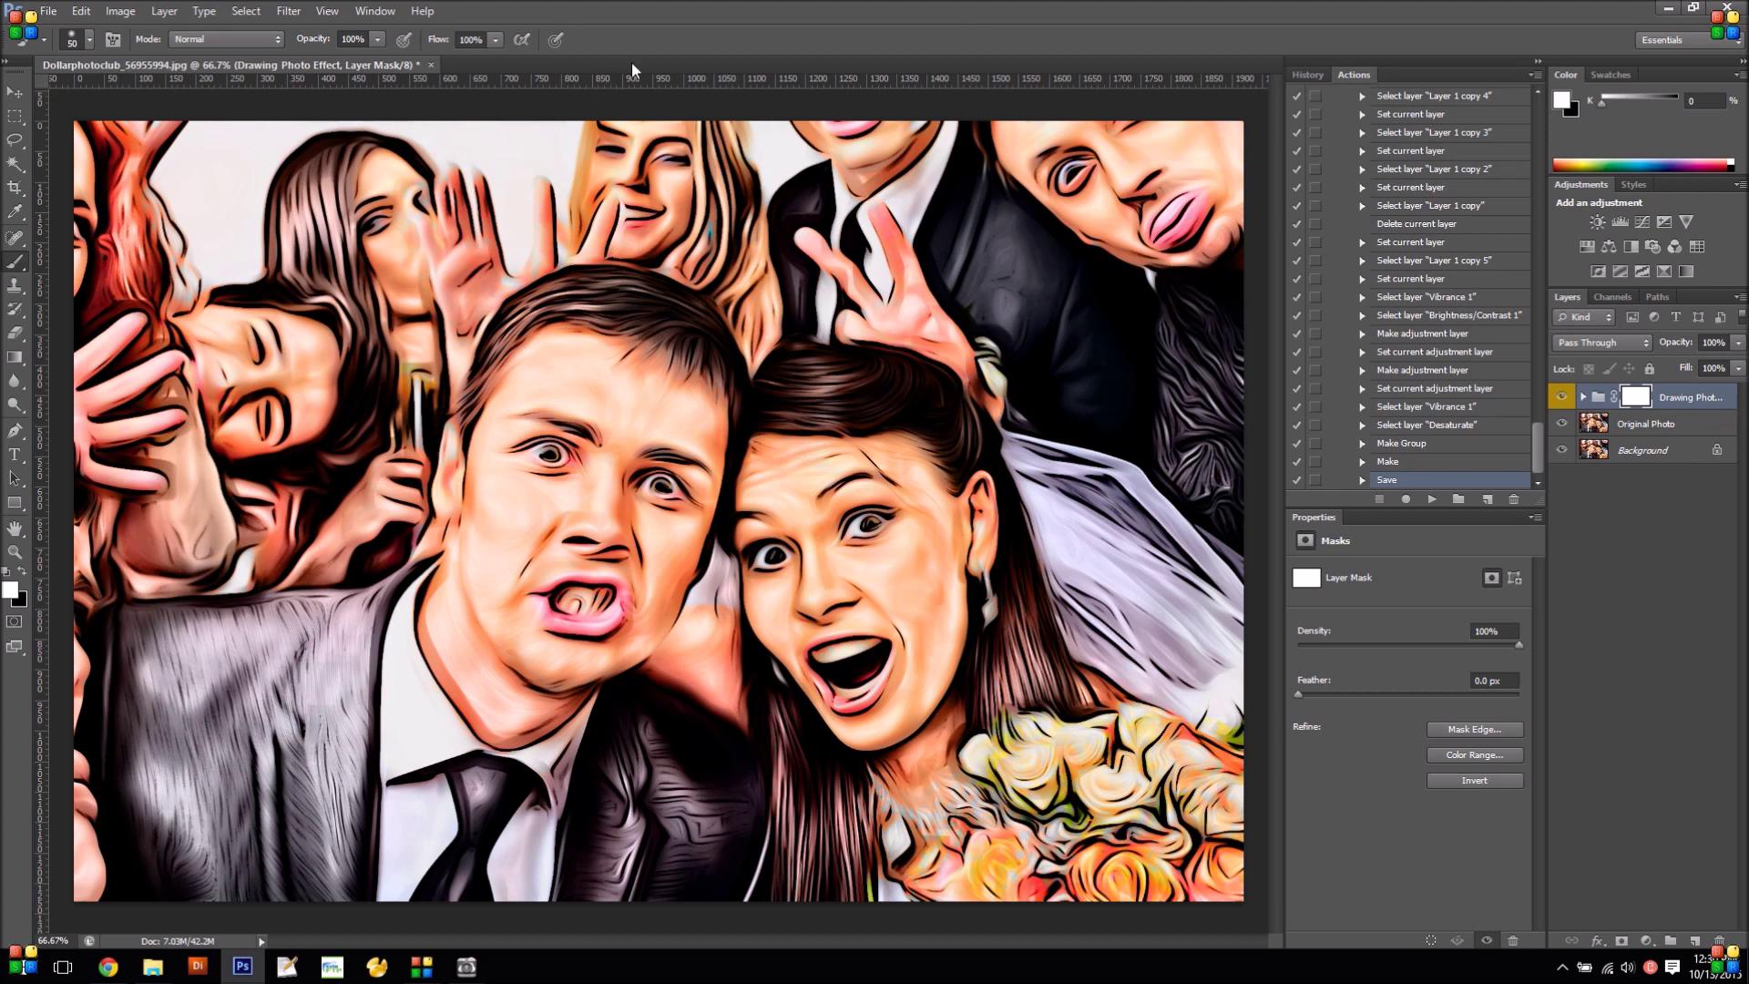
left_click(430, 65)
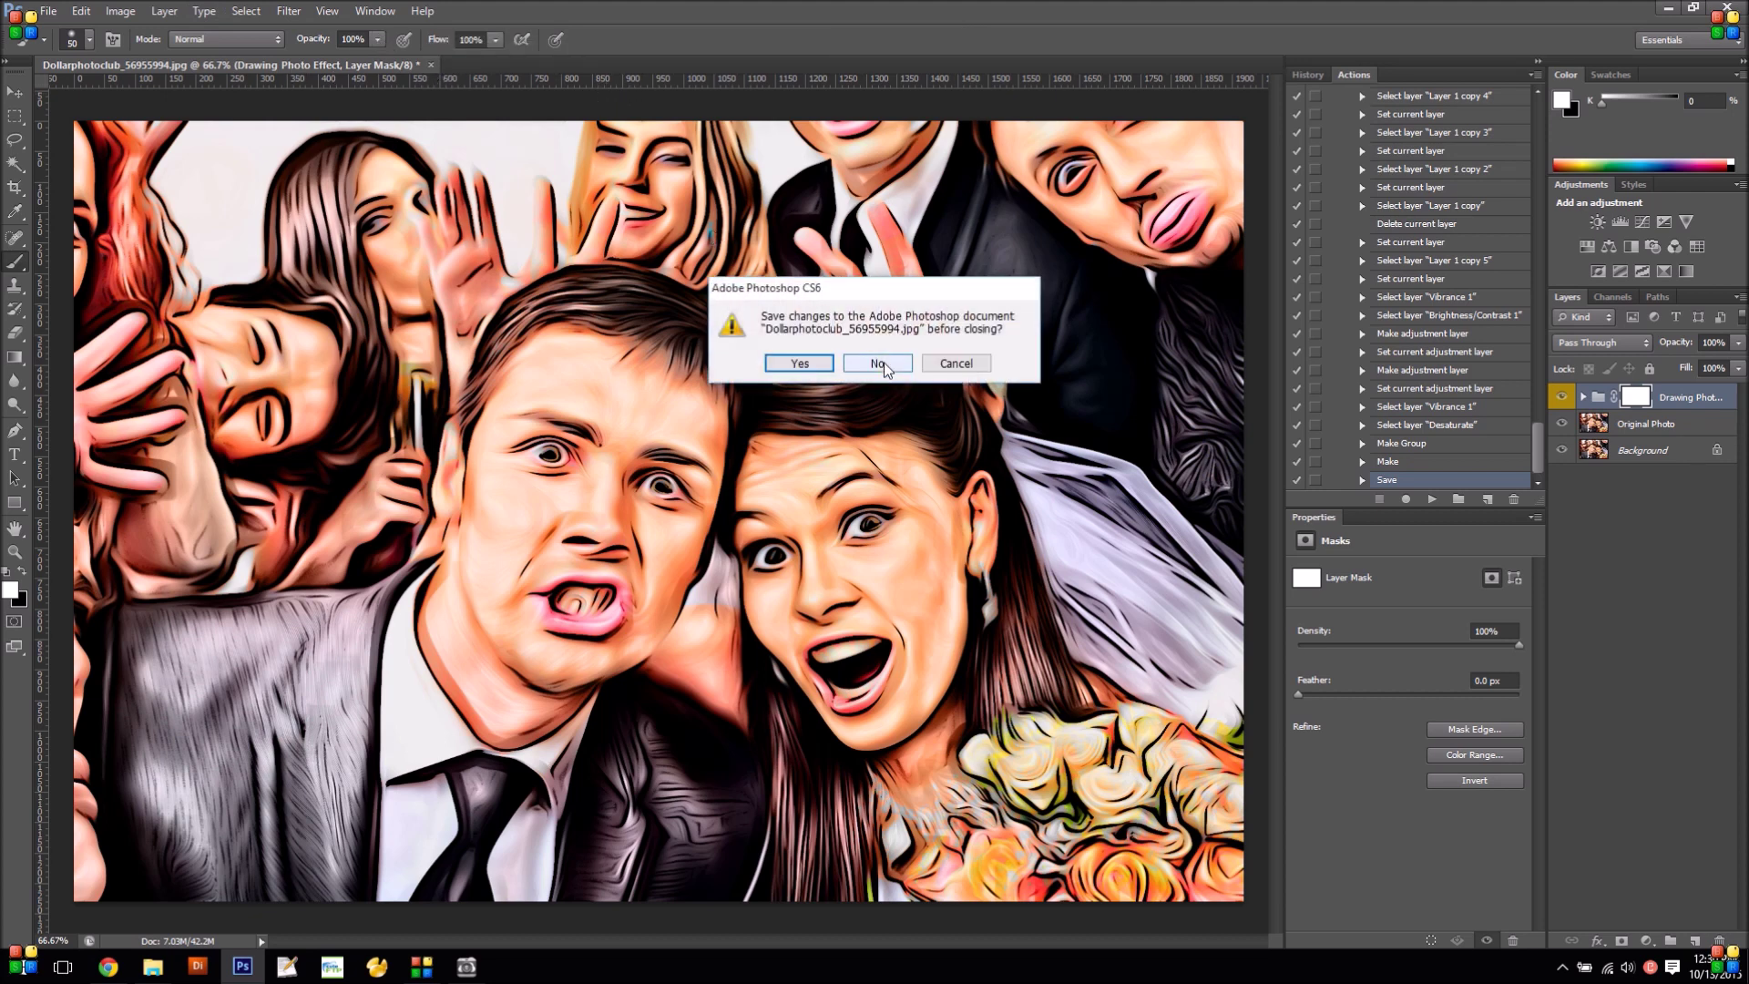
left_click(877, 362)
left_click(48, 11)
Create a droplet from the Drawing Photo Effect set and action via Automate > Create Droplet
mouse_move(81, 10)
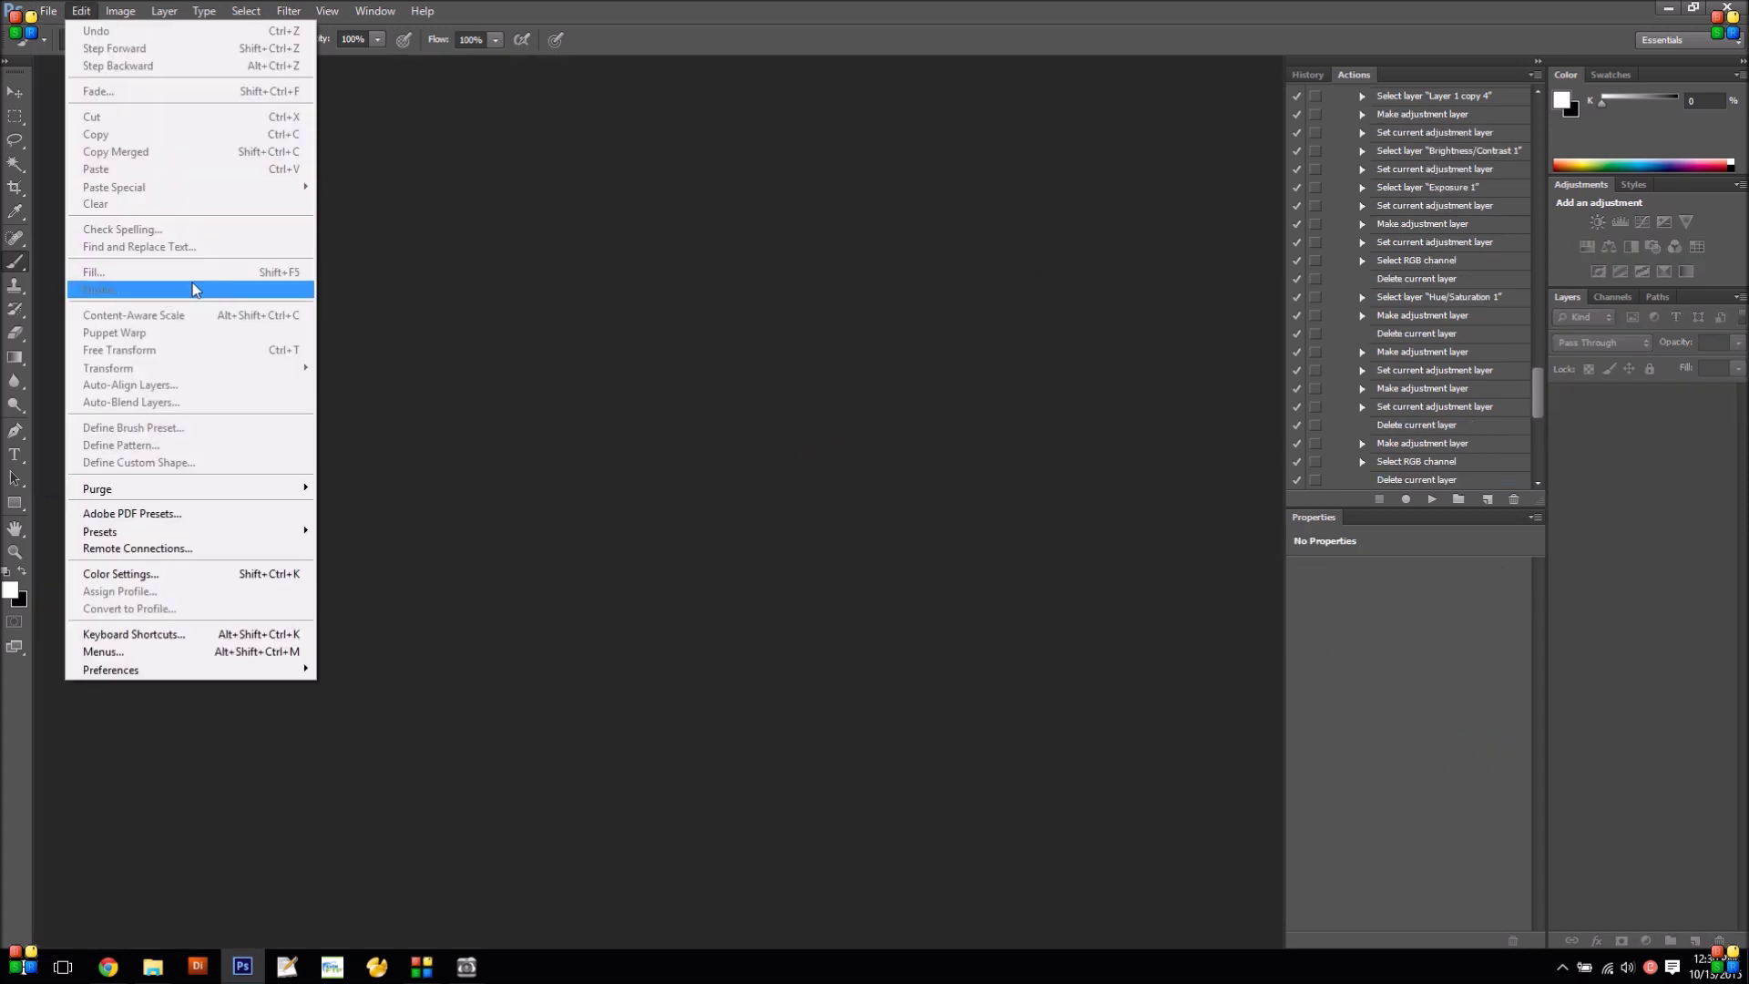
mouse_move(208, 337)
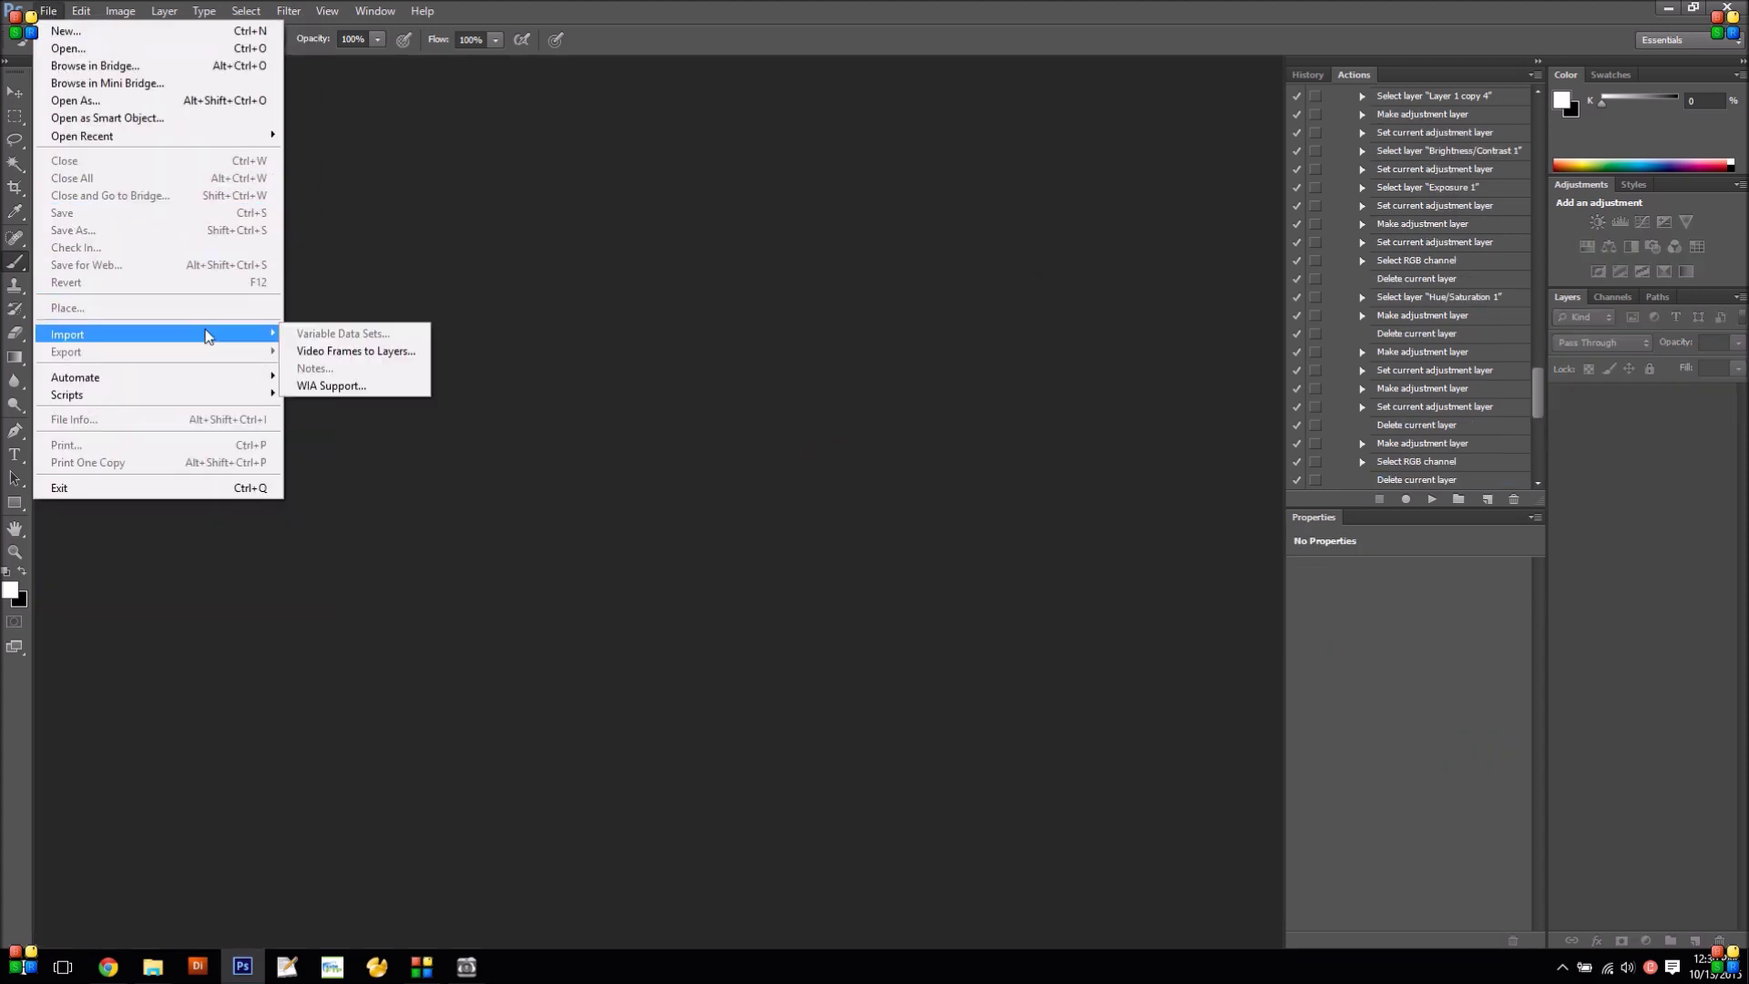
mouse_move(238, 387)
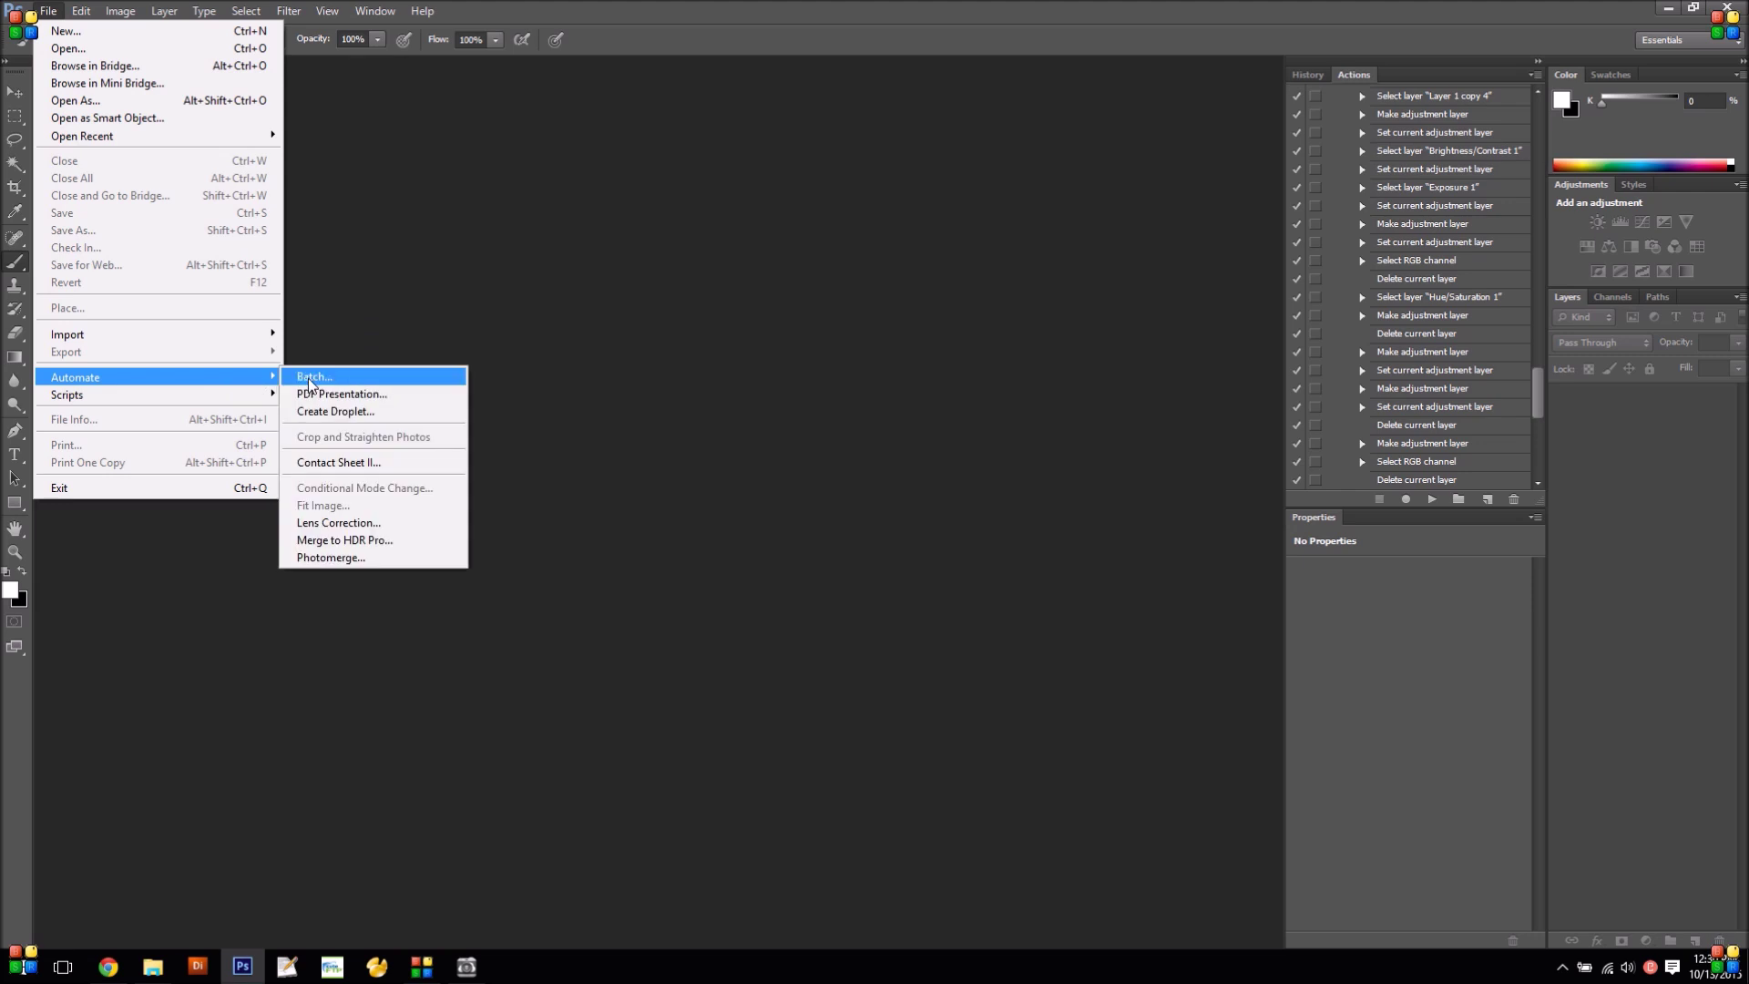
left_click(363, 411)
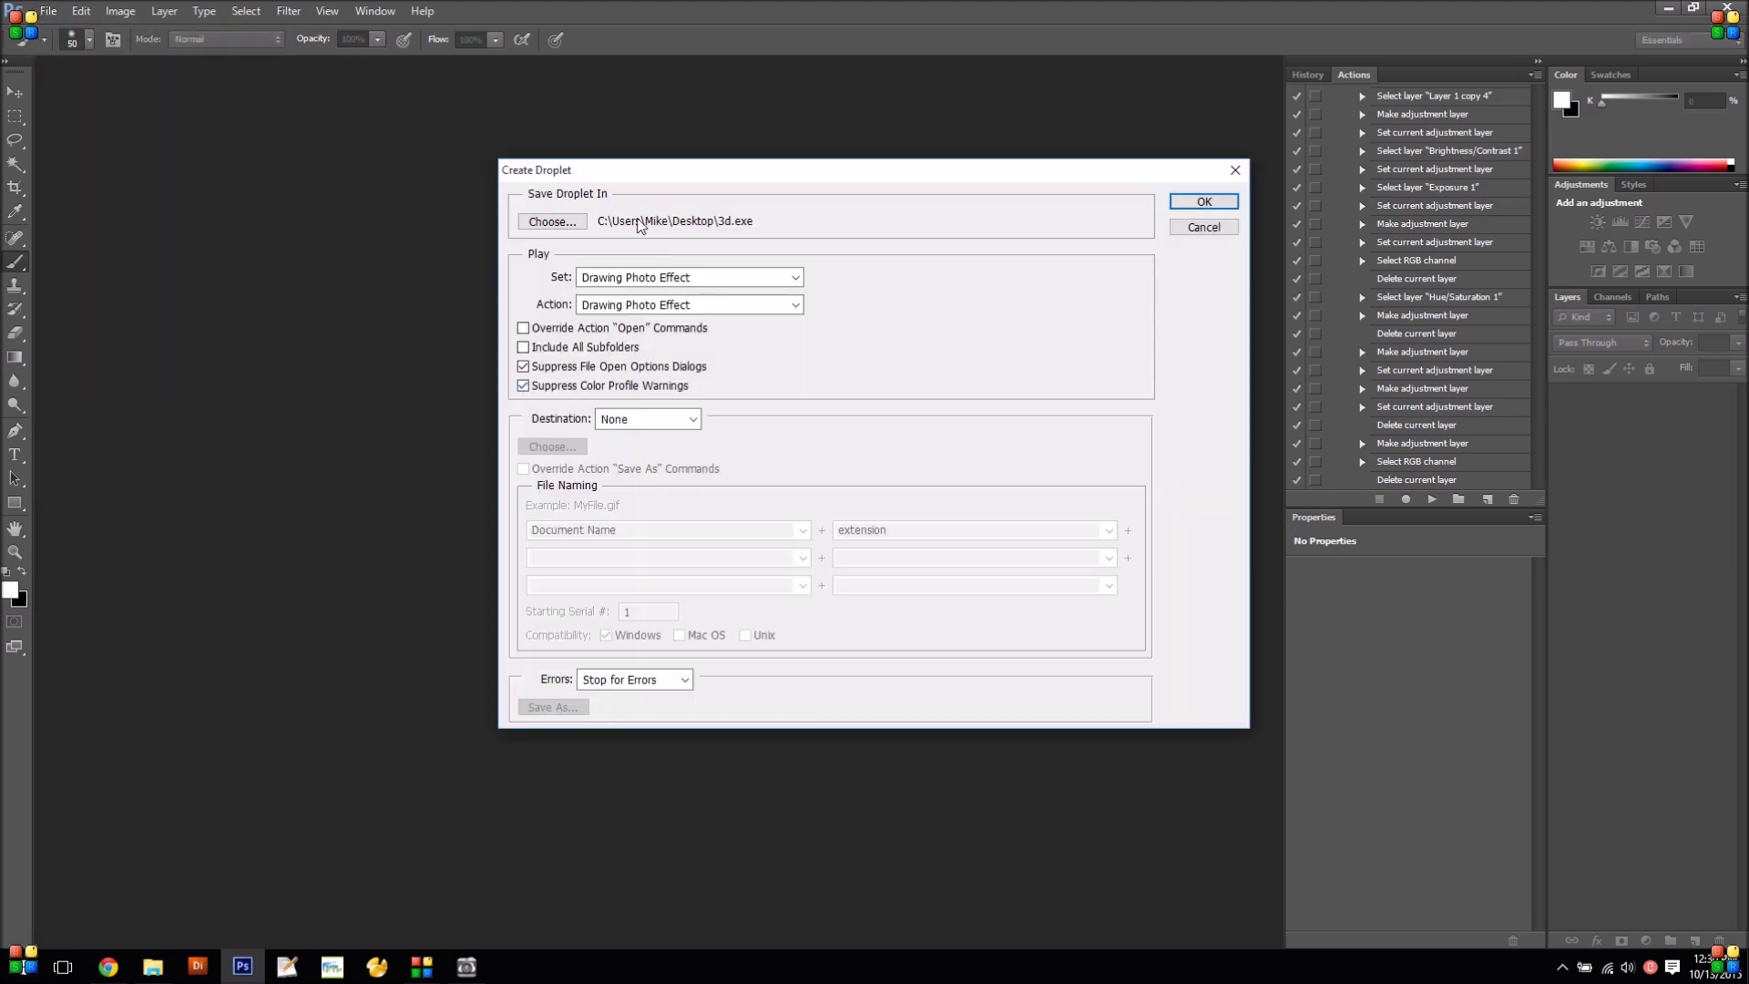
left_click(1198, 202)
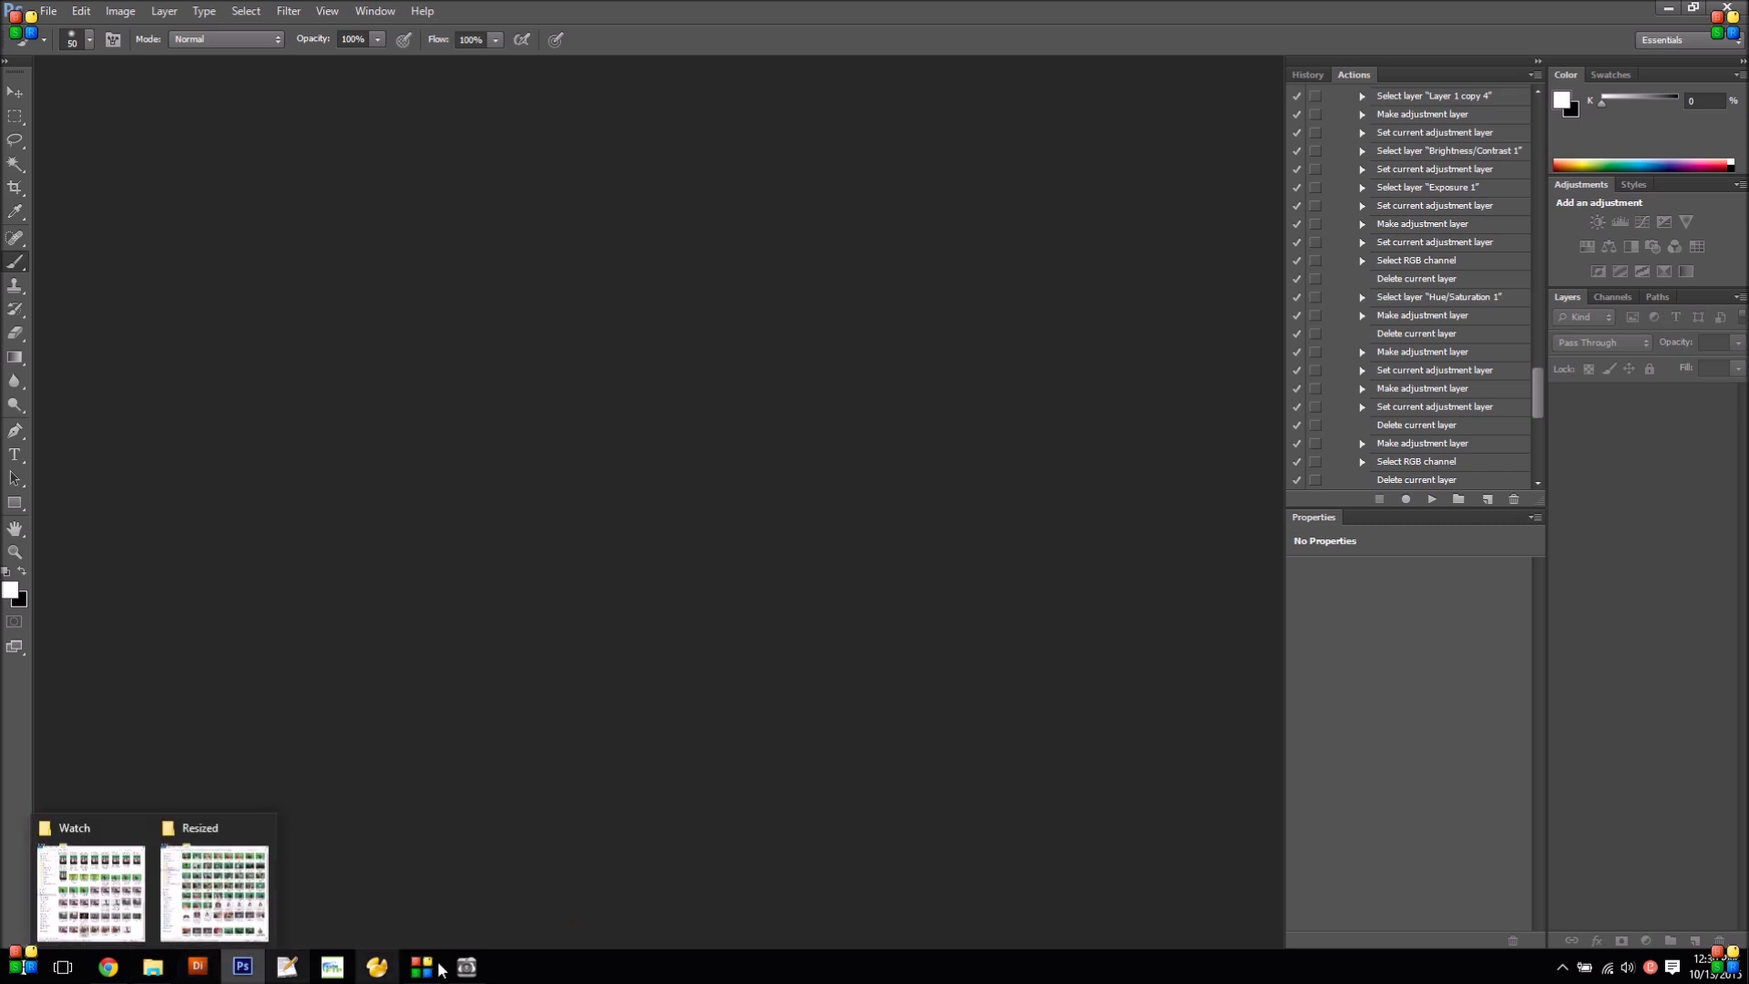
Set the custom filter to run the desktop sketch.exe with <inputFile>, outputting c:\temp\test.jpg
mouse_move(467, 964)
left_click(468, 967)
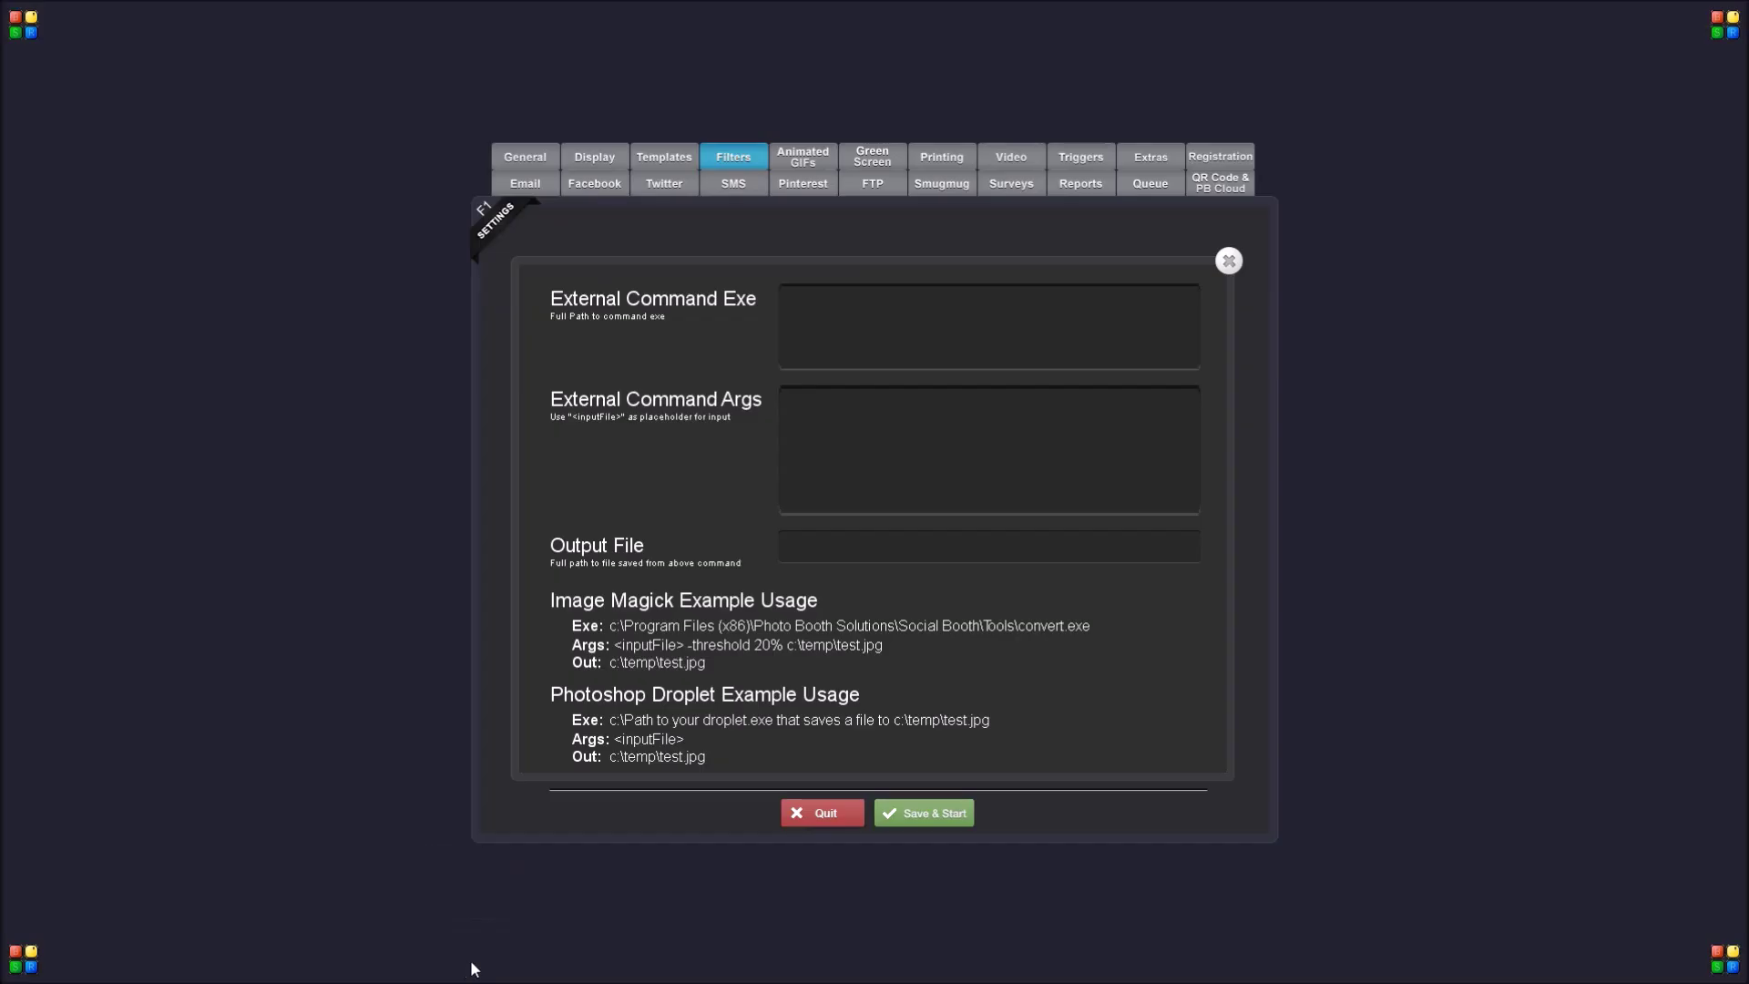
left_click(863, 312)
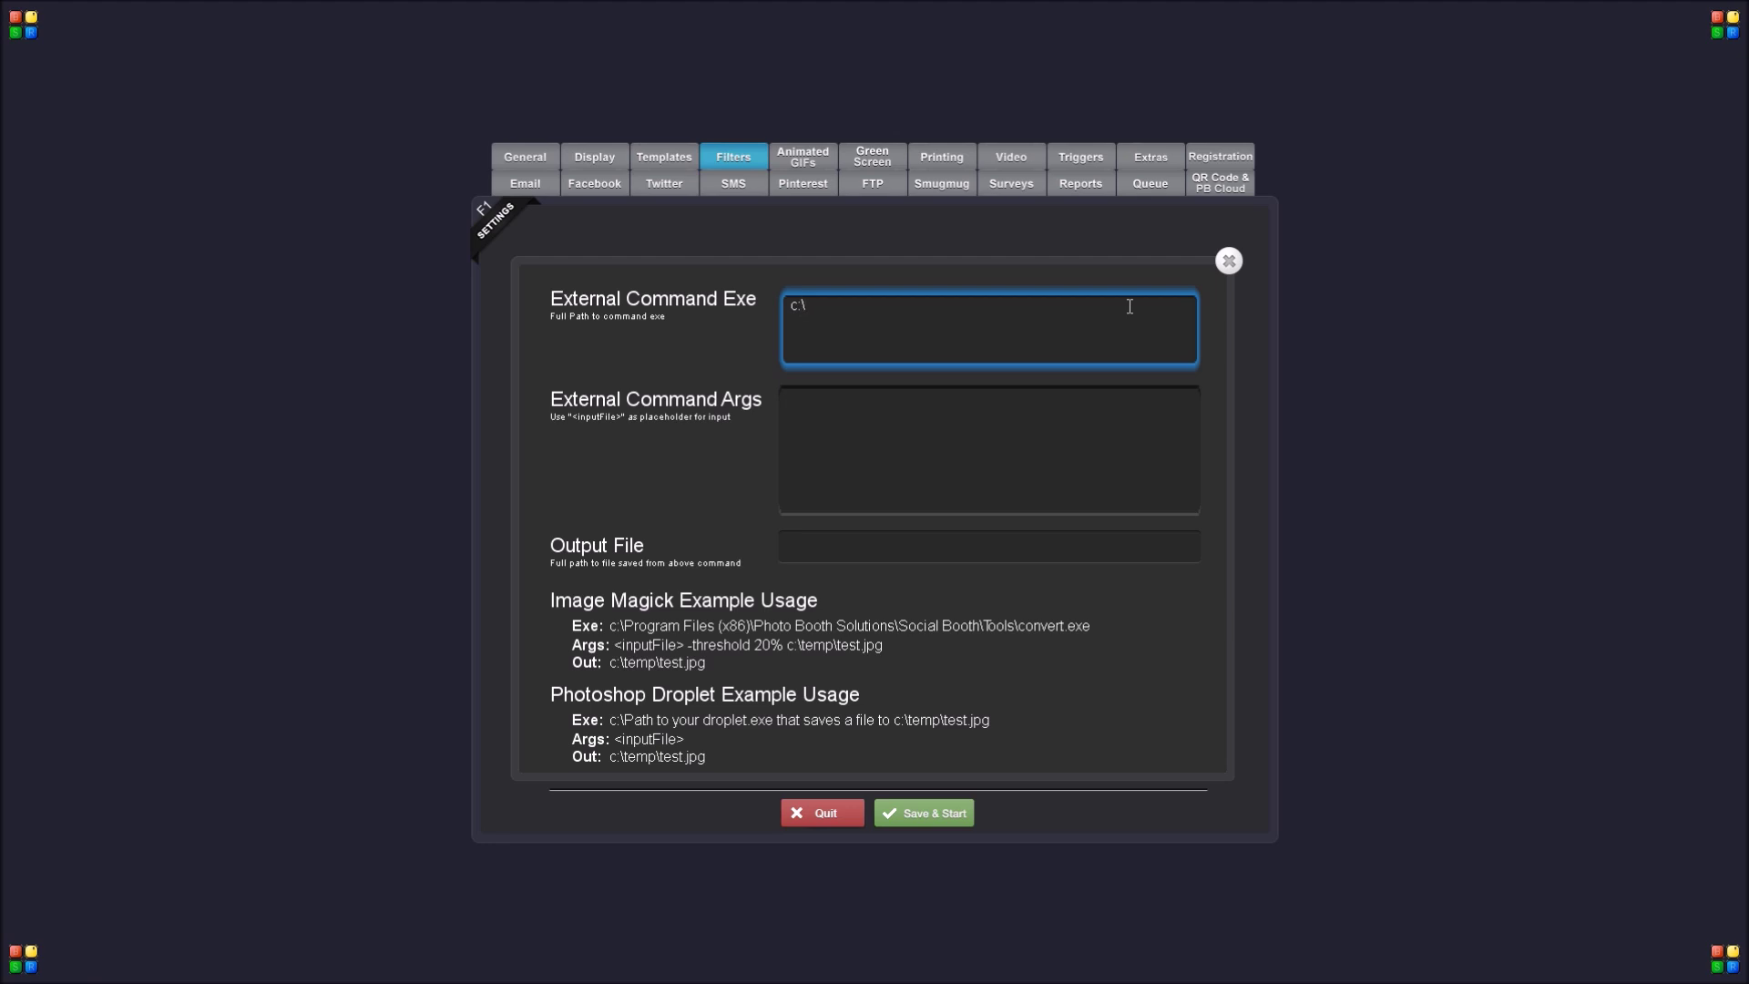
type("c:\\users\\mike\\desktop\\sketch")
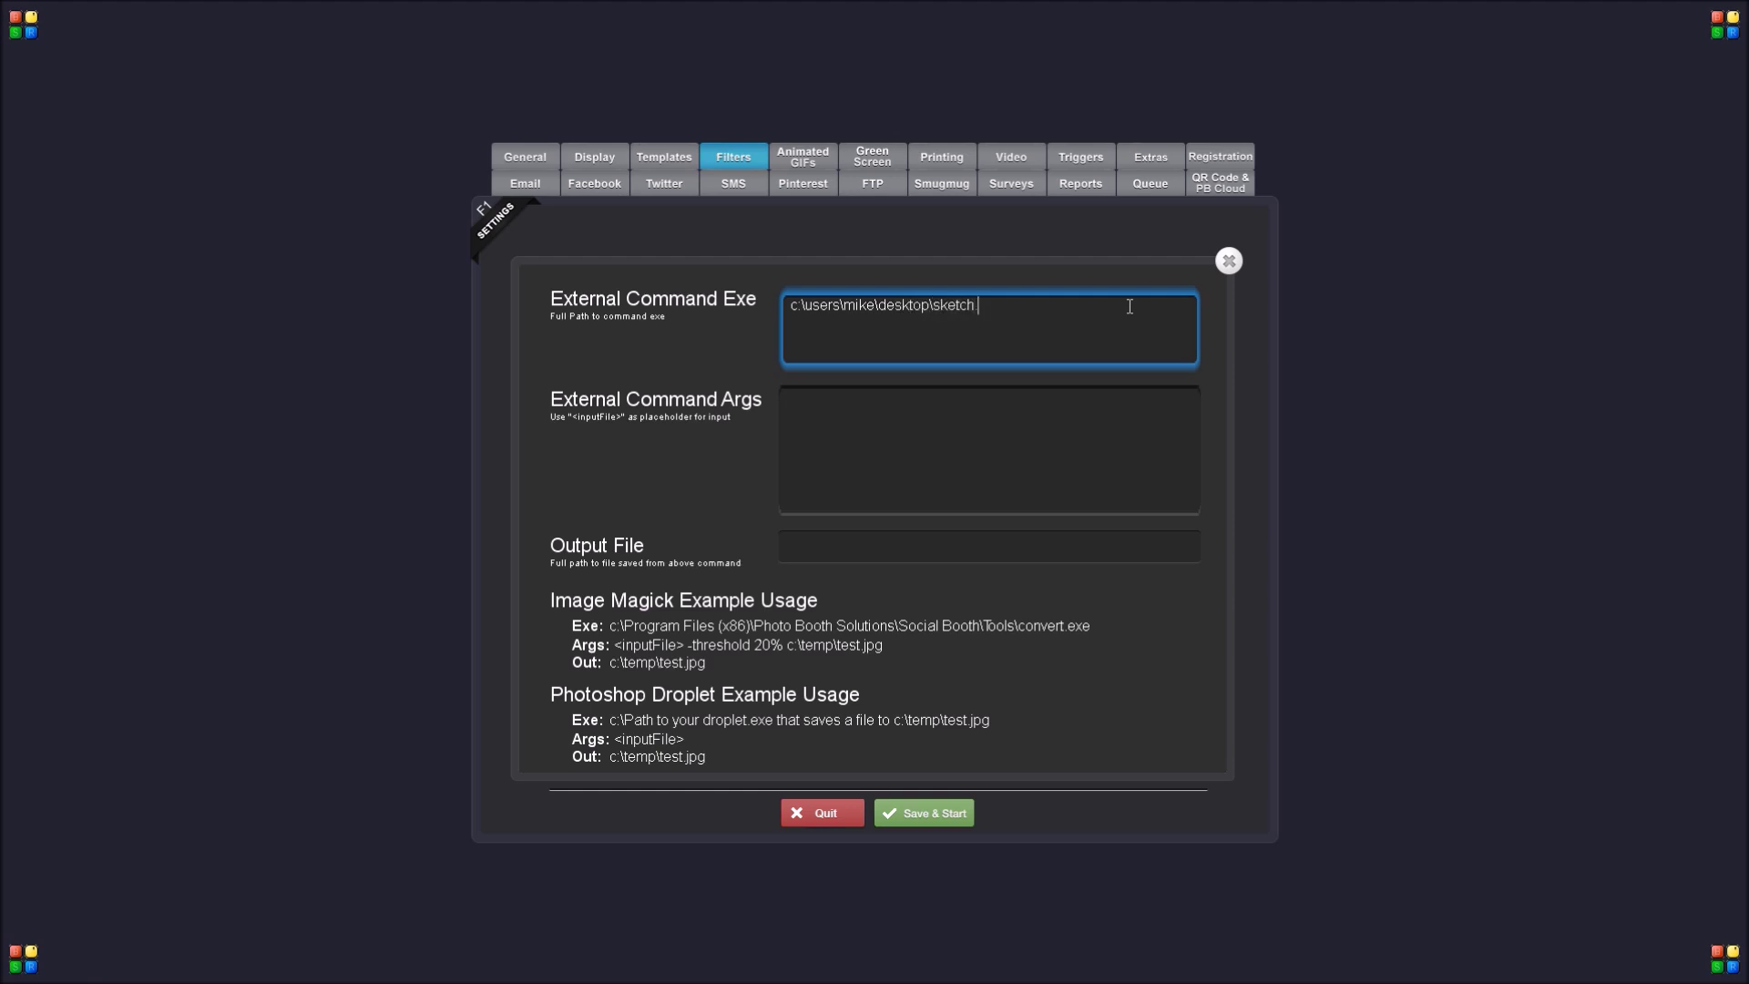
type(".exe")
left_click(882, 421)
type("<input")
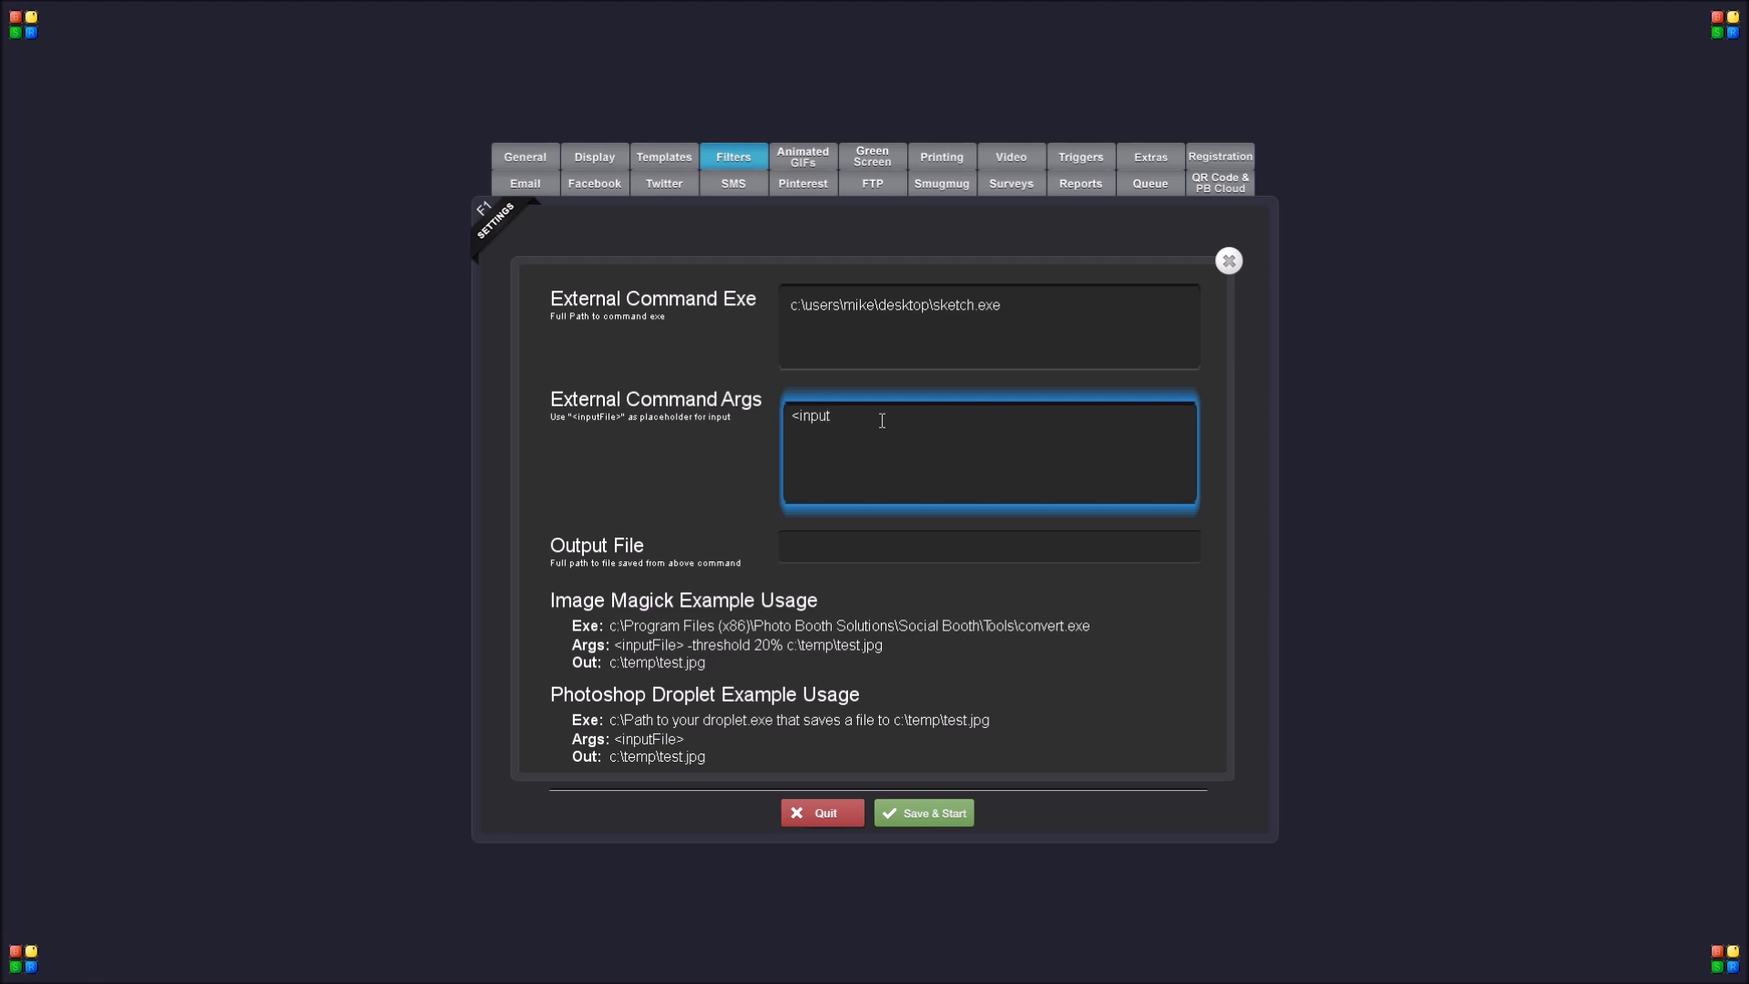
type("File>")
left_click(1004, 551)
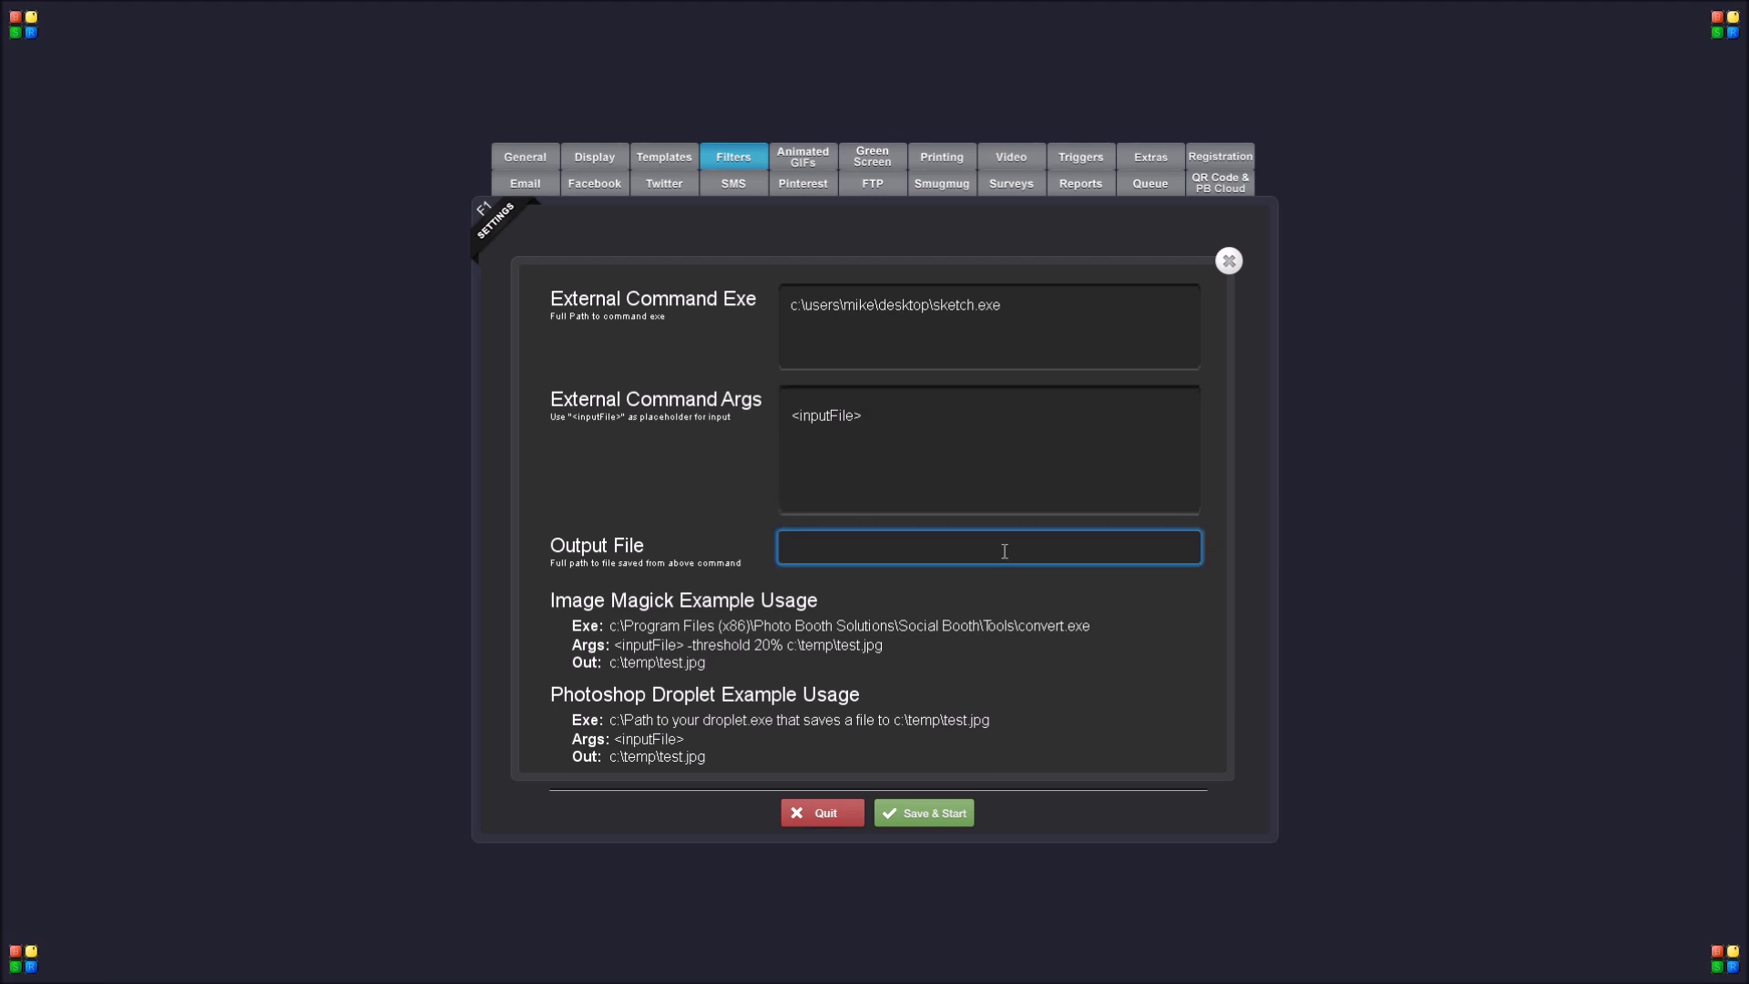
type("c:\\temp\\test.jpg")
left_click(1229, 262)
Disable Color, B&W, Sepia and Vintage 1–3, enable Custom, and finish a drawing-style test shot
left_click(1169, 424)
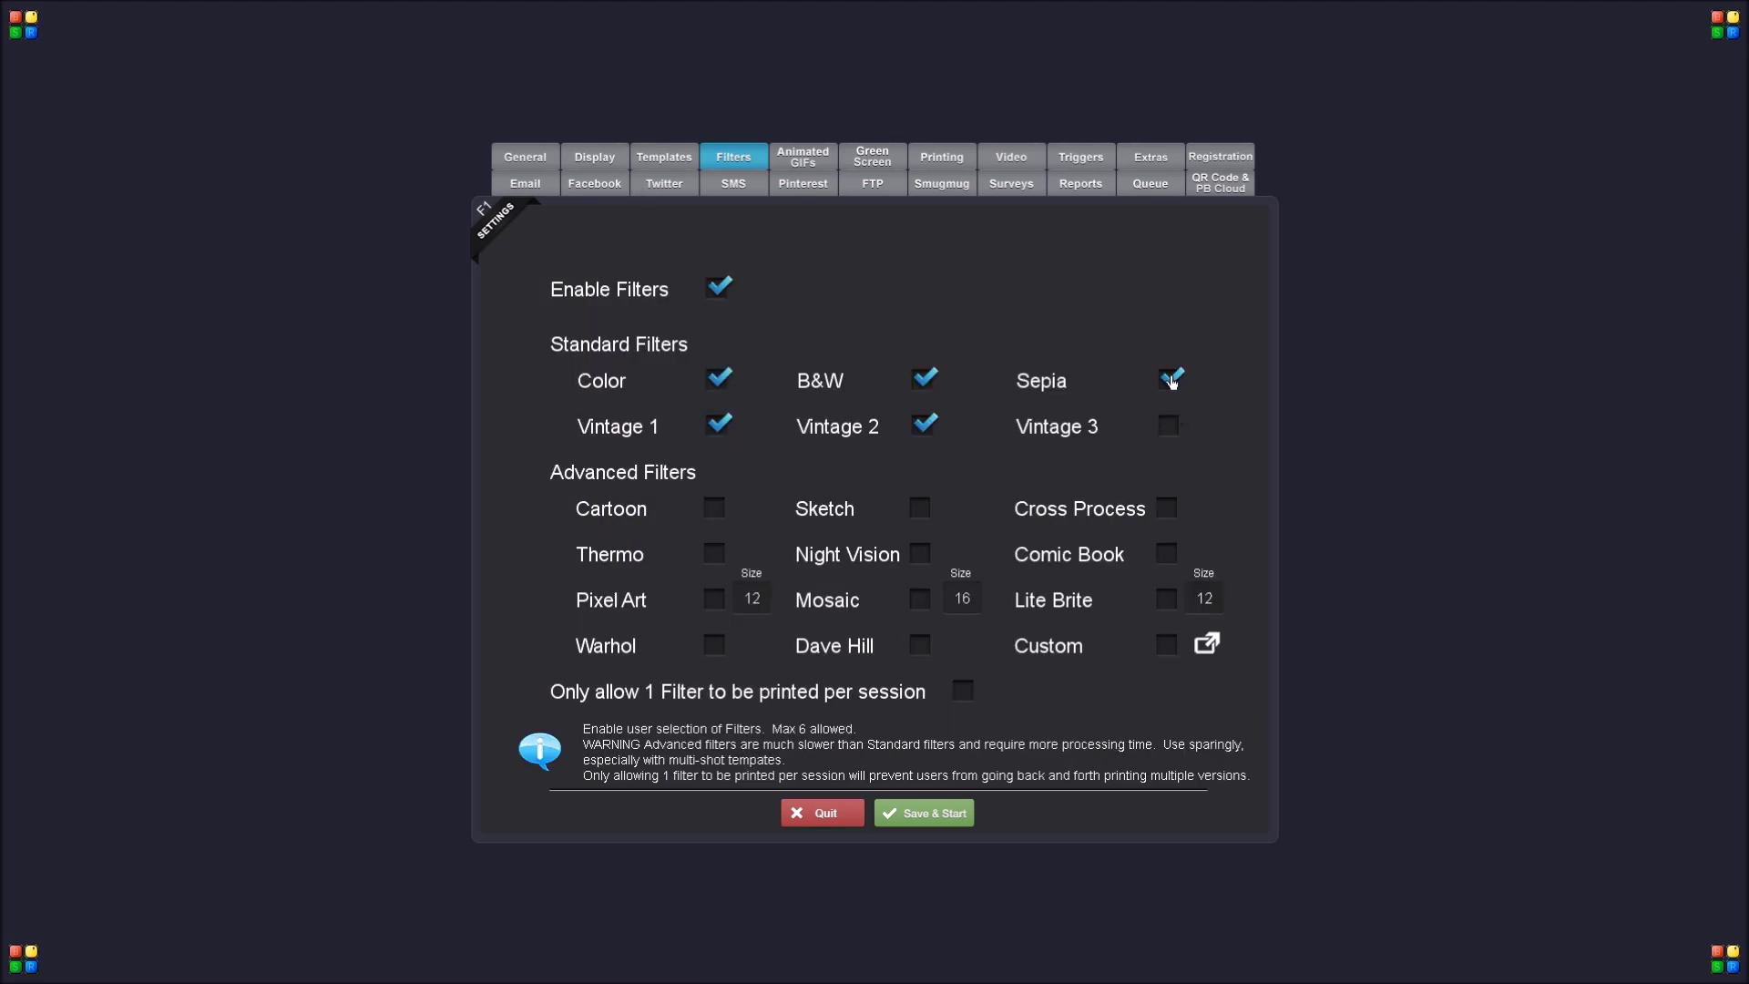
left_click(1170, 379)
left_click(1167, 643)
left_click(923, 424)
left_click(923, 379)
left_click(717, 379)
left_click(716, 427)
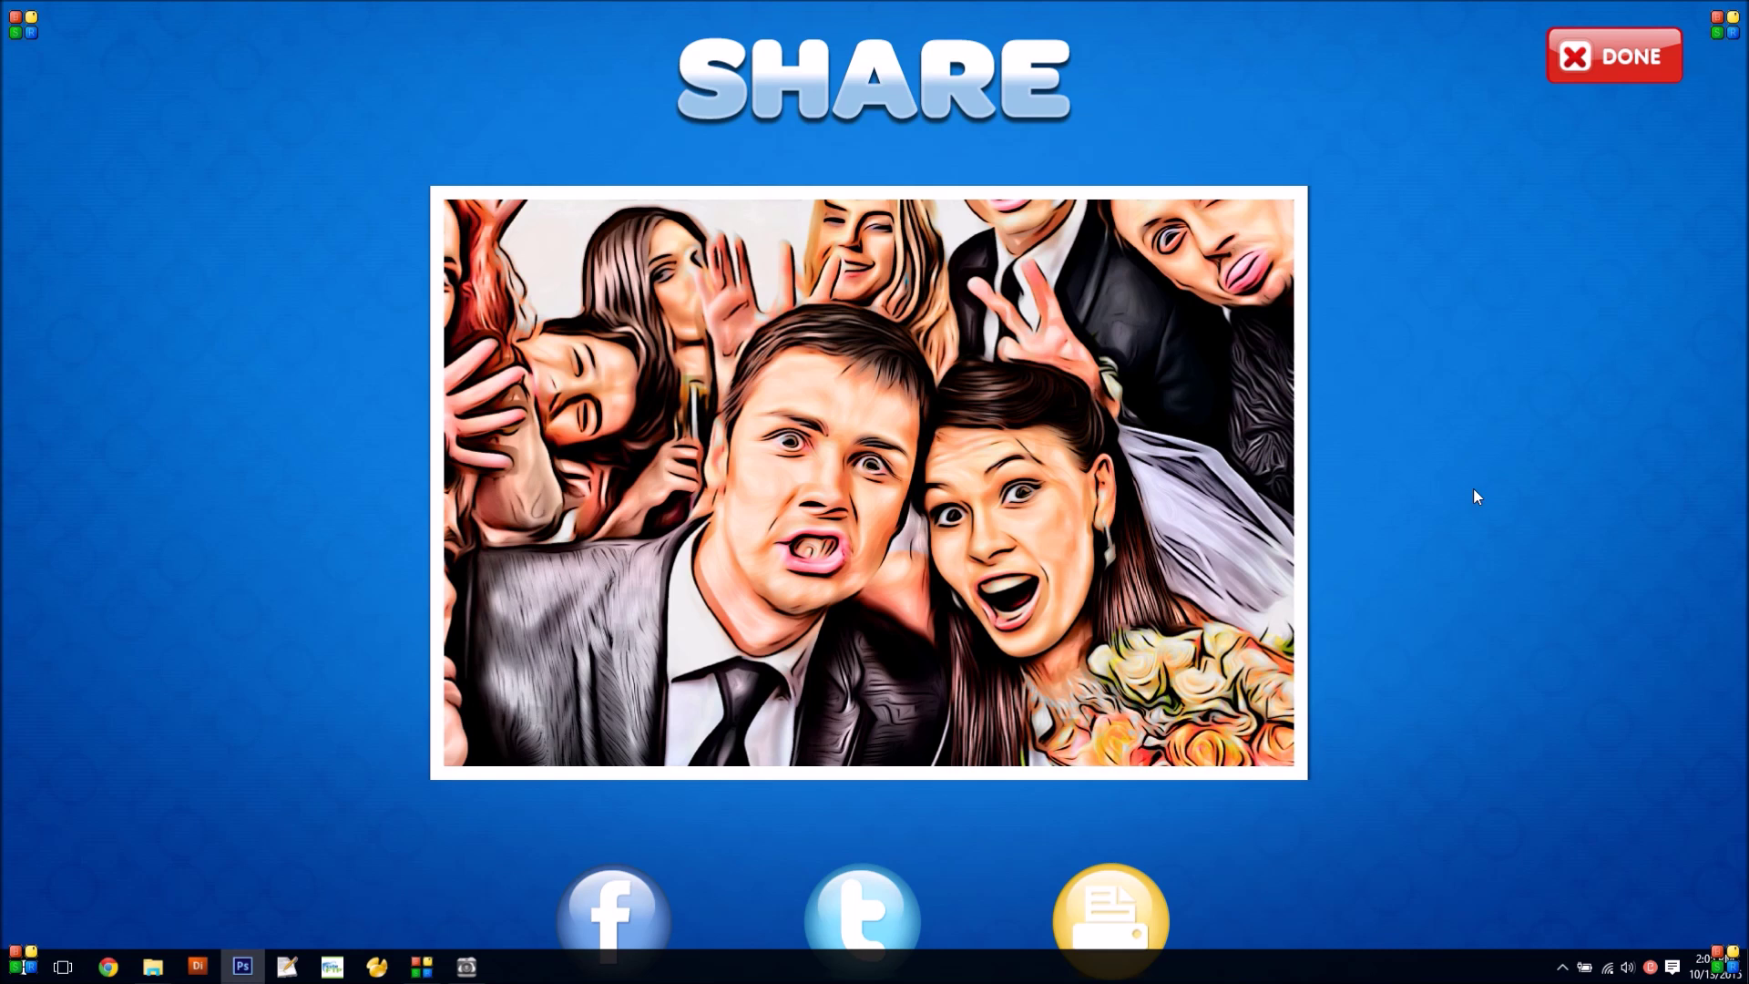
left_click(1643, 68)
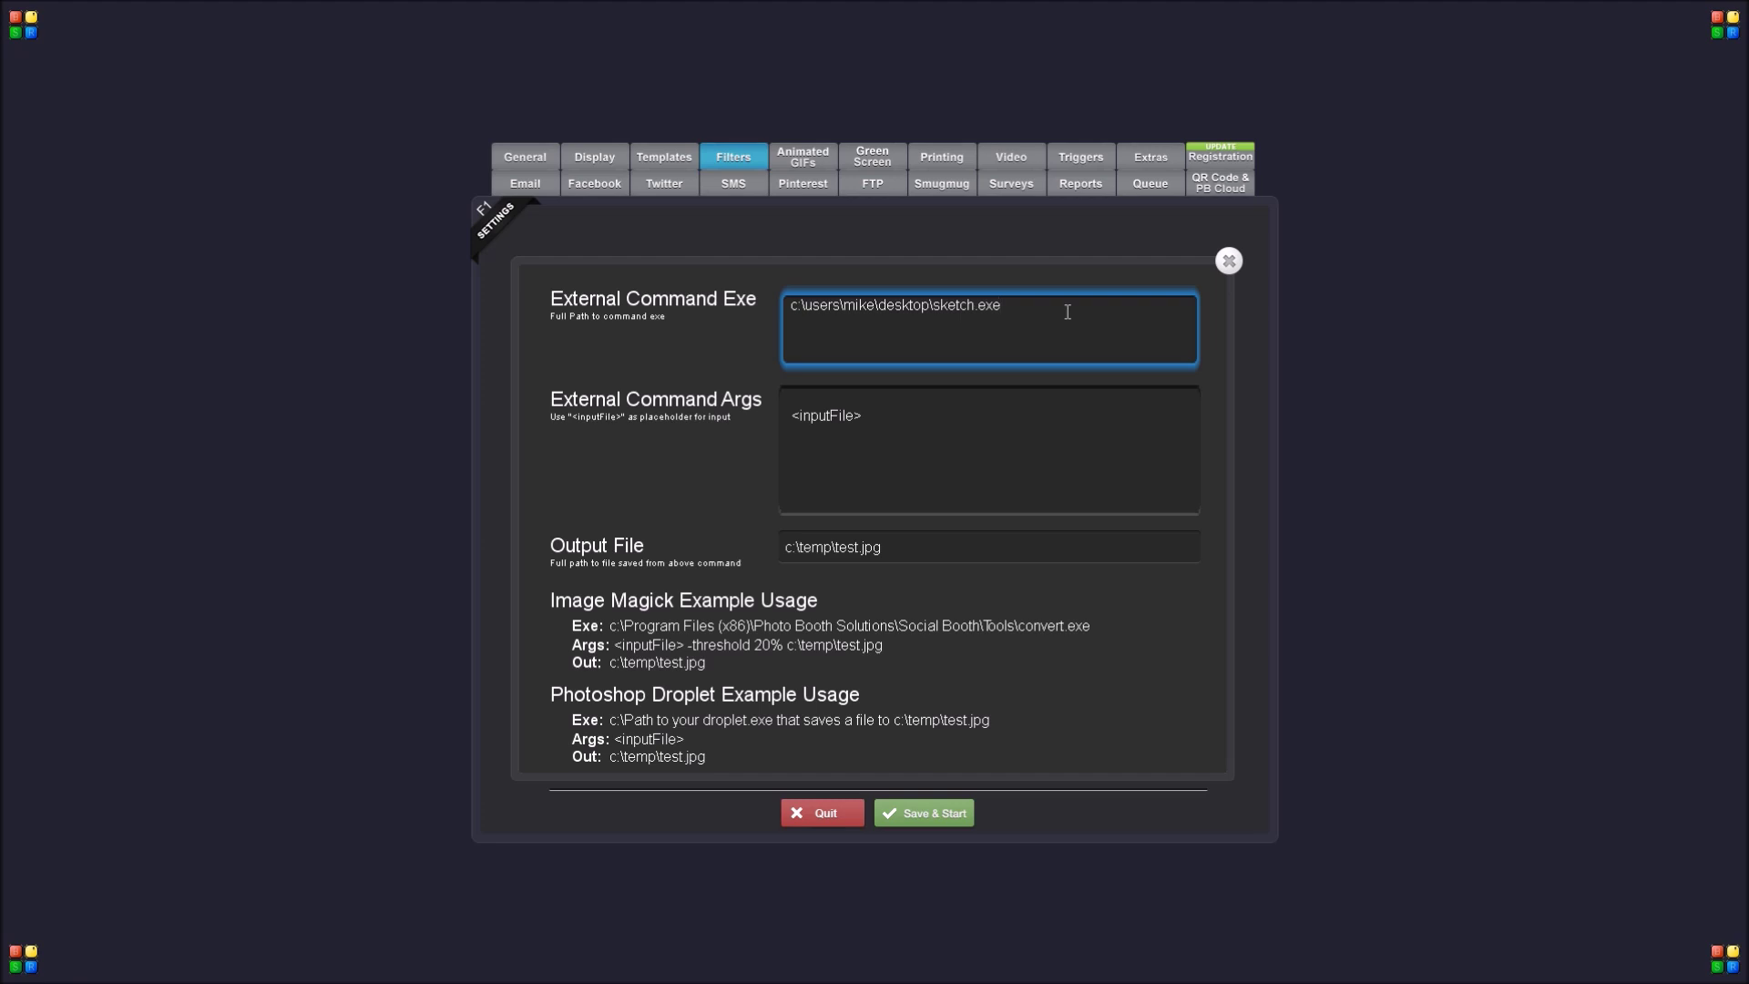
Change the custom filter's executable from sketch.exe to 3d.exe and finish a 3D-style photo
key("BackSpace")
key("BackSpace")
key("BackSpace")
key("BackSpace")
key("BackSpace")
key("BackSpace")
key("BackSpace")
key("BackSpace")
type("3d.exe")
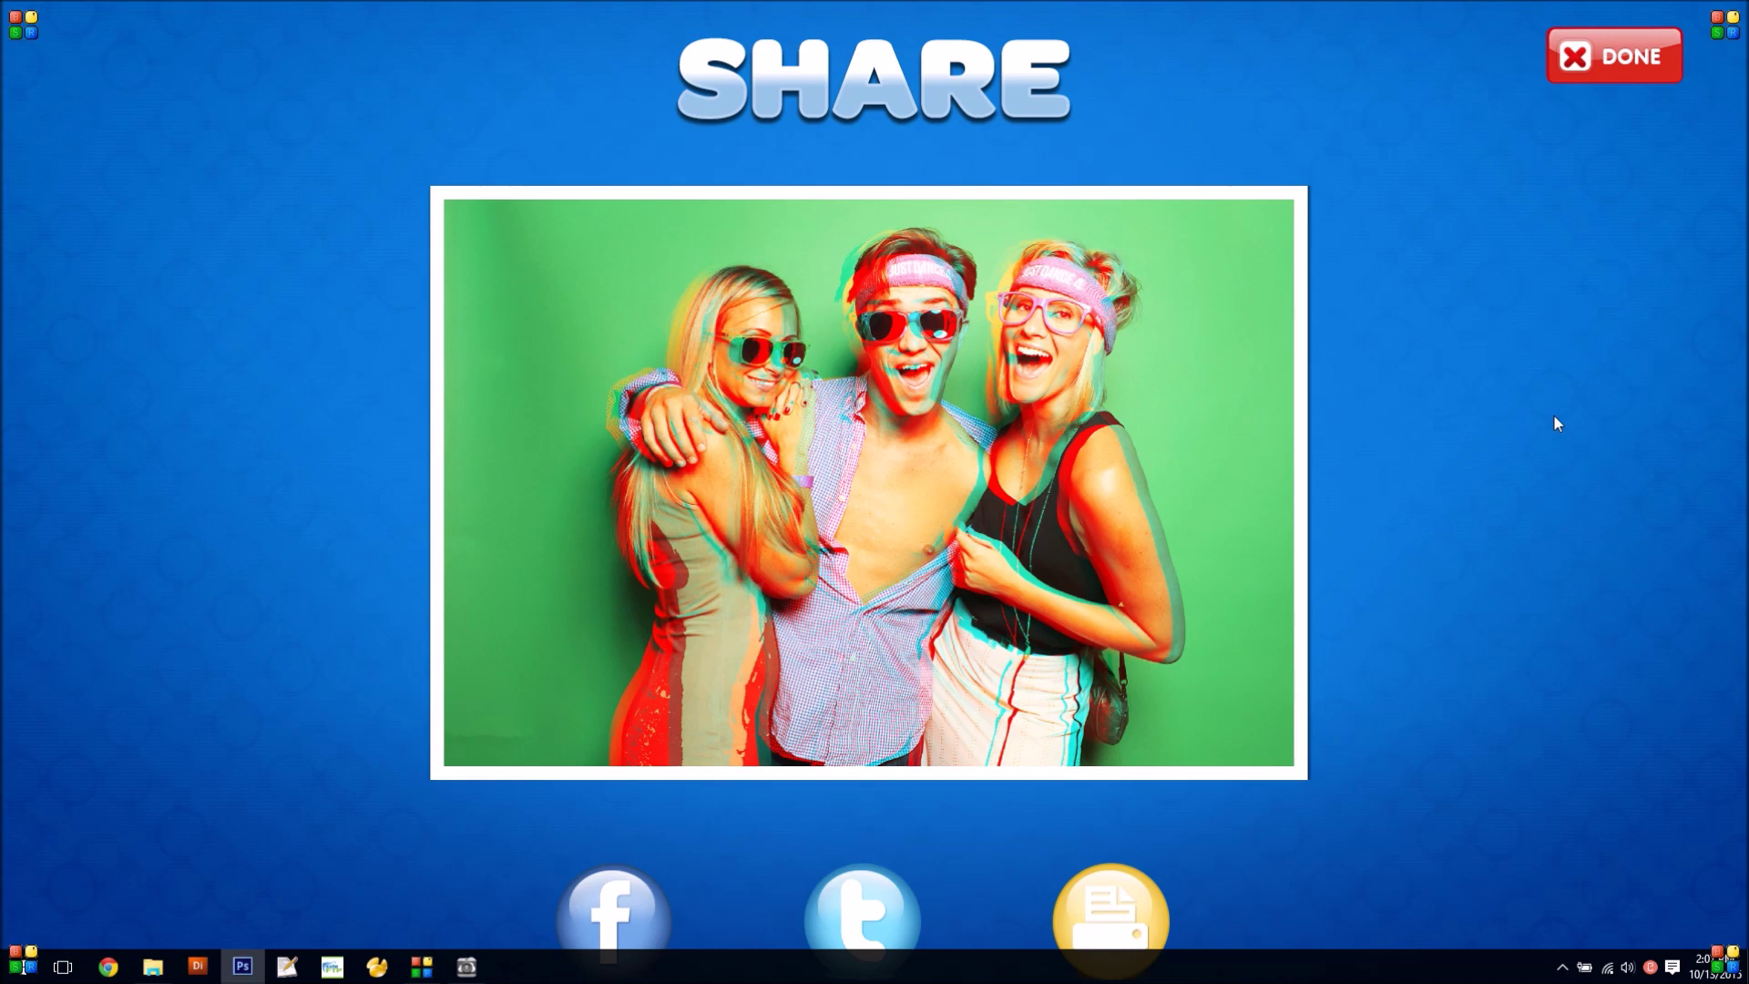
left_click(1588, 73)
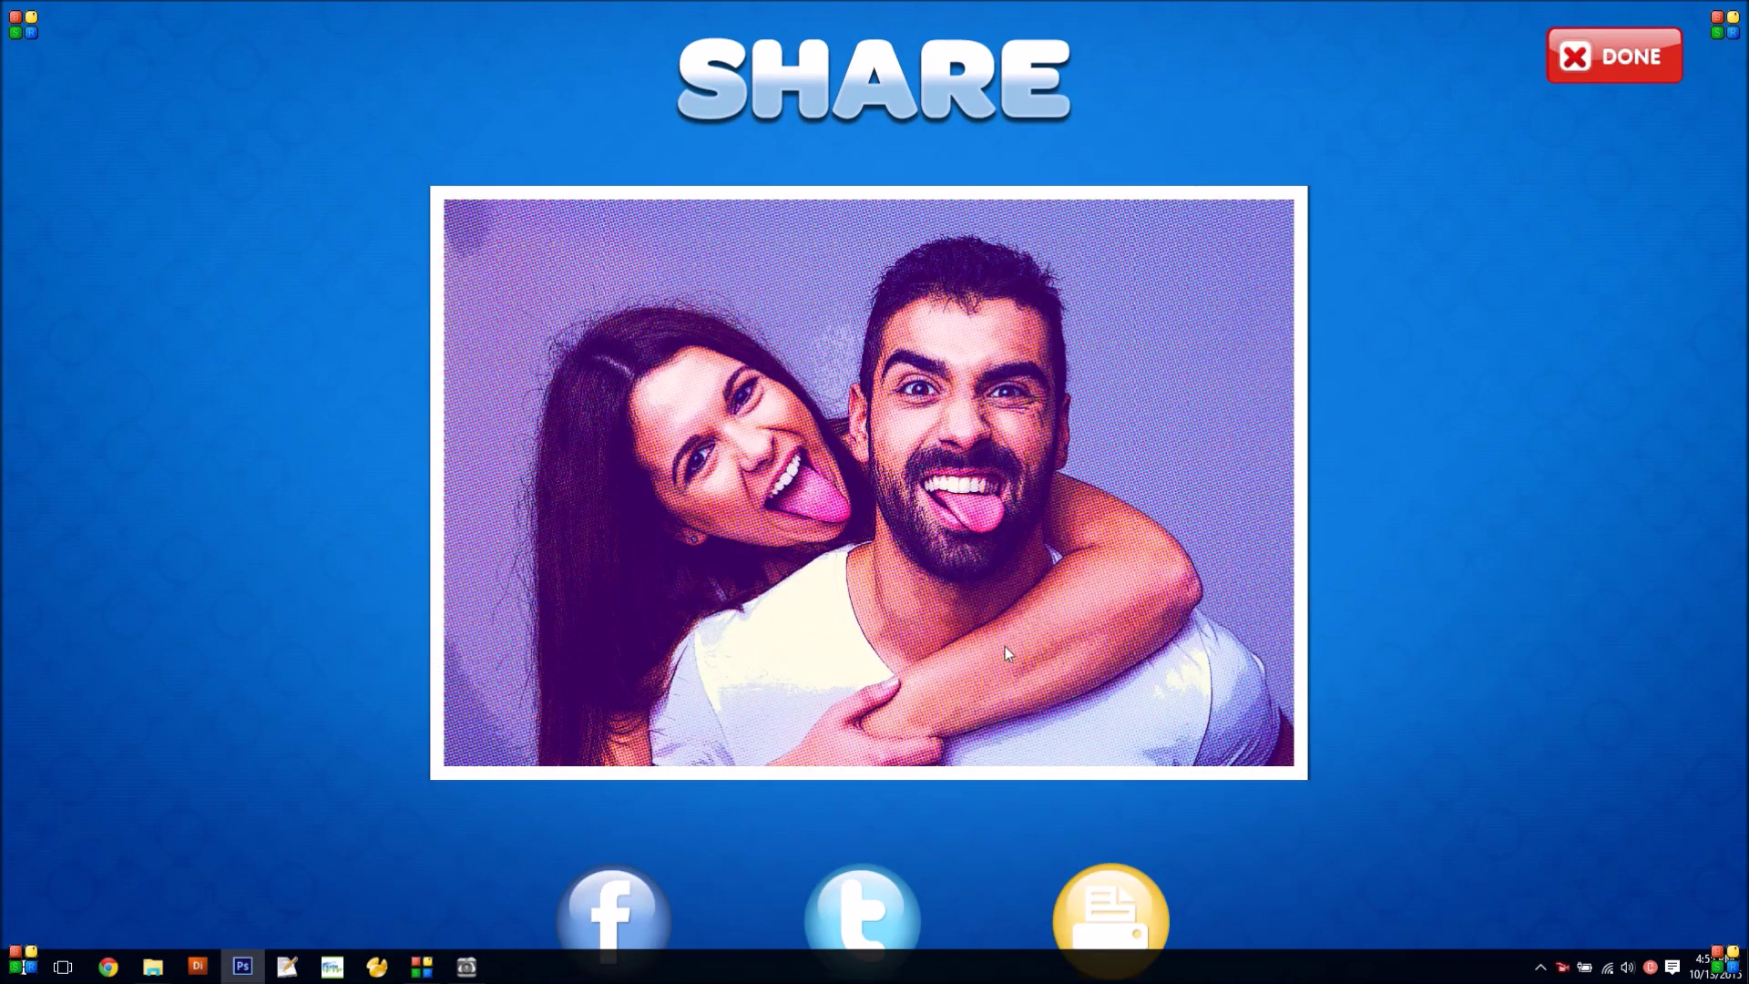
Finish the purple halftone couple photo on the Share screen to move to the next capture
left_click(1621, 59)
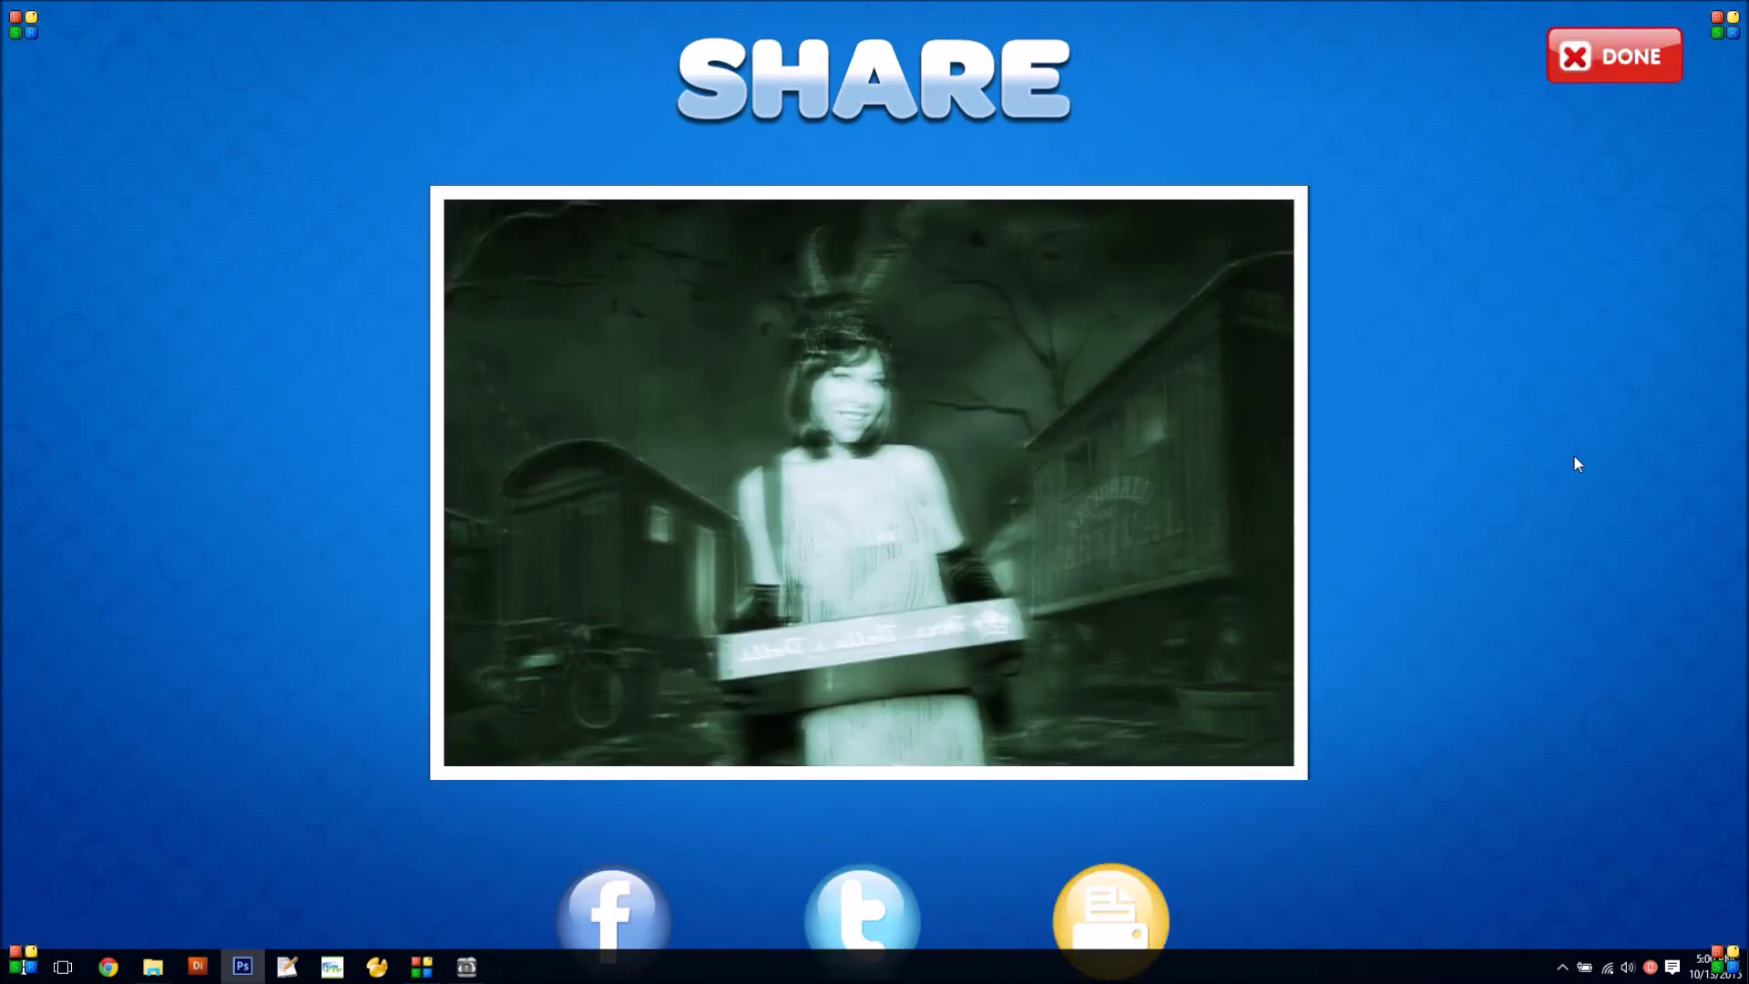
Finish the ghostly green photo, ending the session on the THANKS screen
left_click(1625, 74)
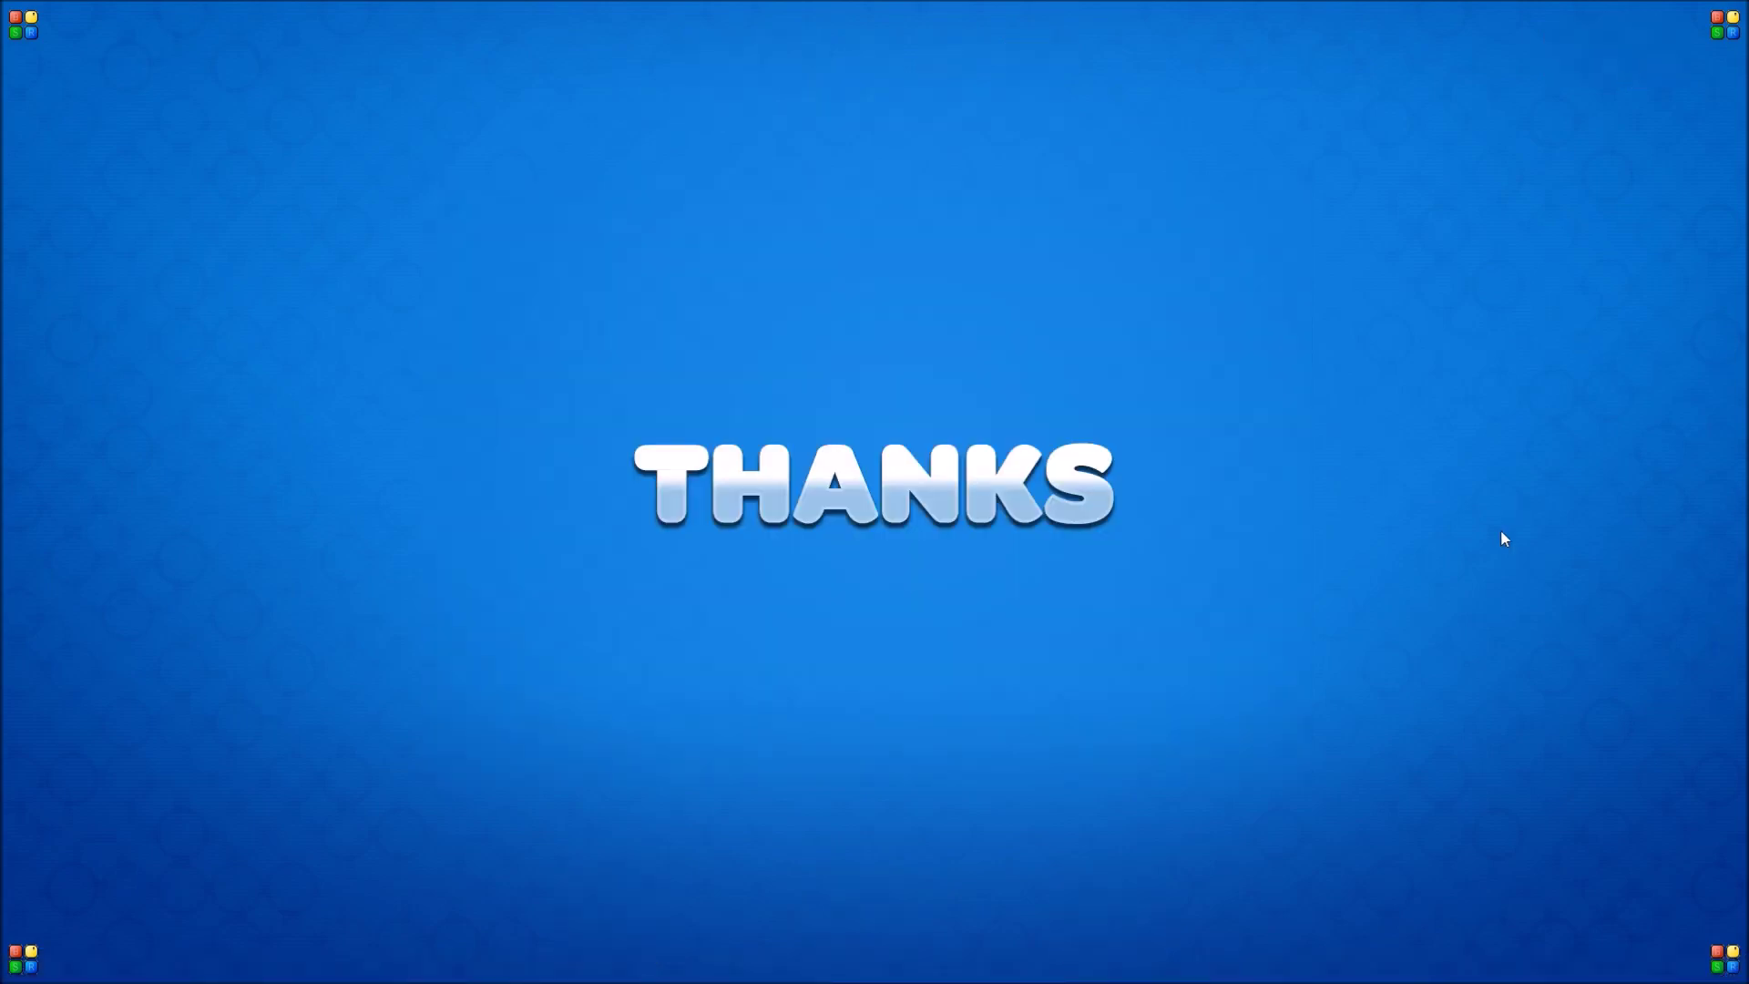